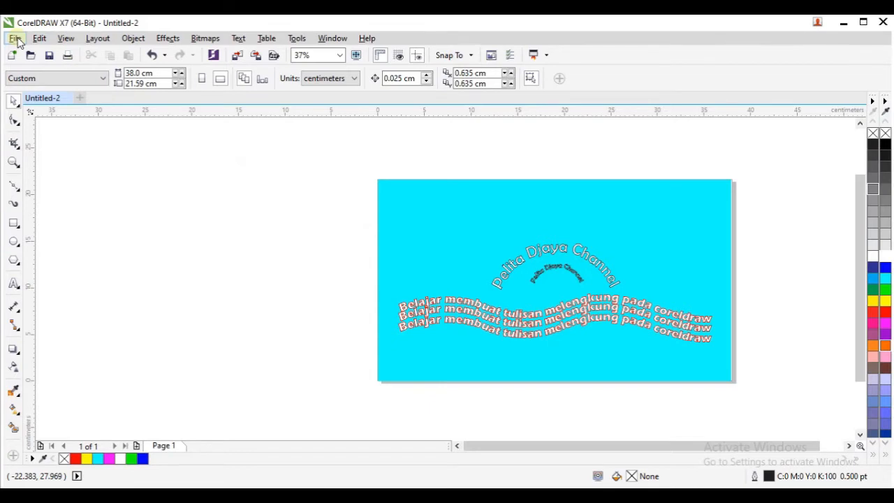
- Create a new document and set its page to Legal size in landscape orientation
{"action": "left_click", "coordinate": [15, 38]}
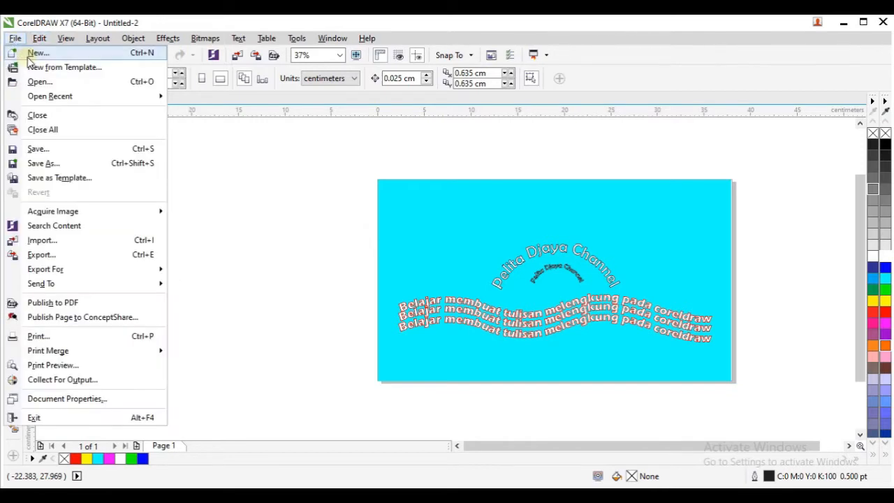
{"action": "left_click", "coordinate": [30, 54]}
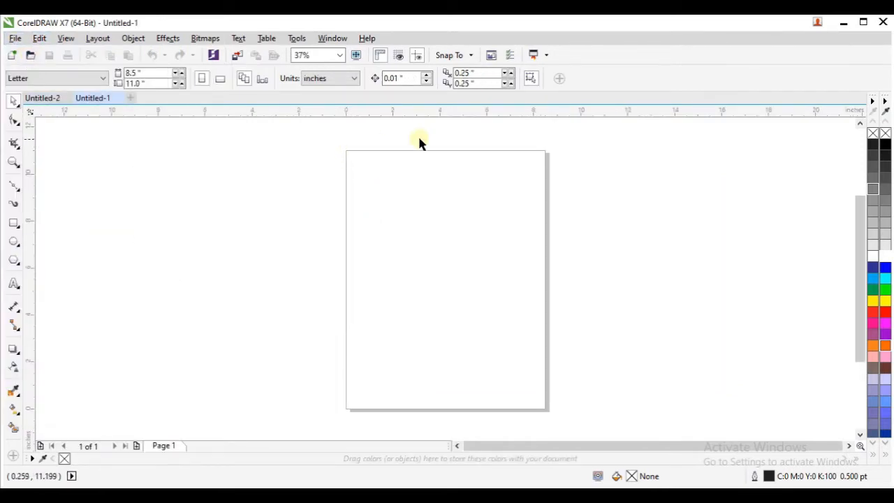
{"action": "left_click", "coordinate": [221, 80]}
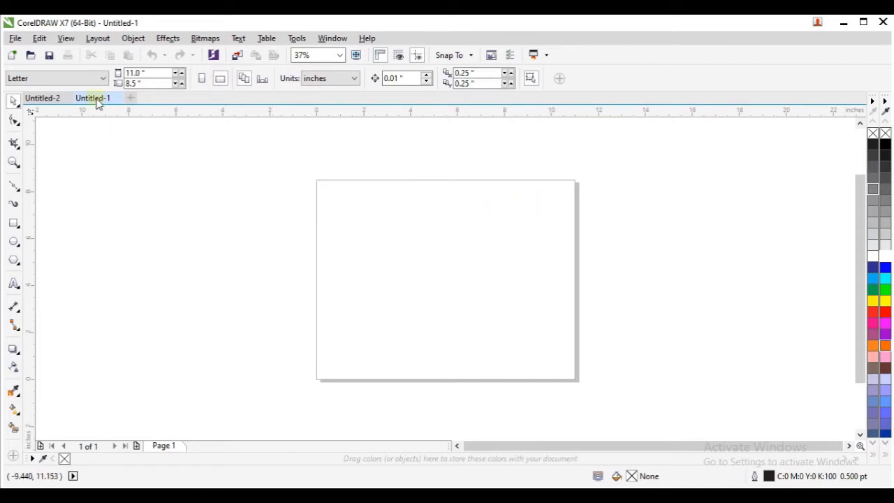
{"action": "left_click", "coordinate": [104, 78]}
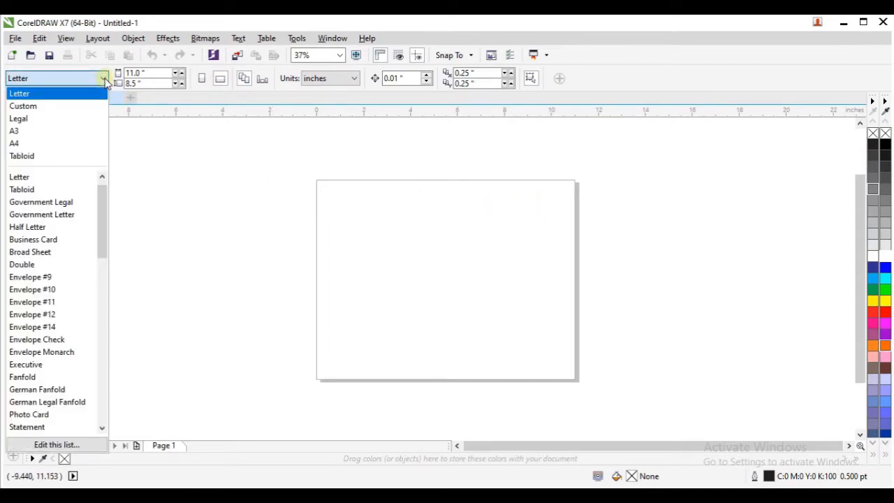
{"action": "left_click", "coordinate": [86, 118]}
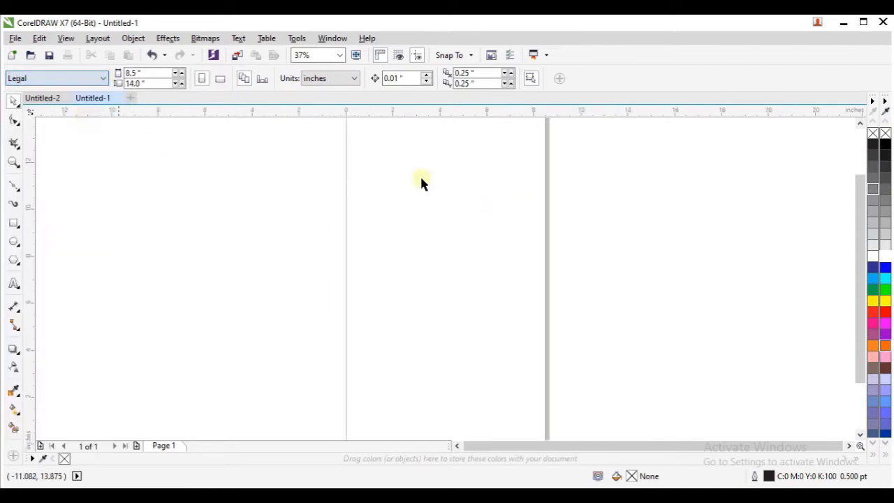
{"action": "left_click", "coordinate": [225, 82]}
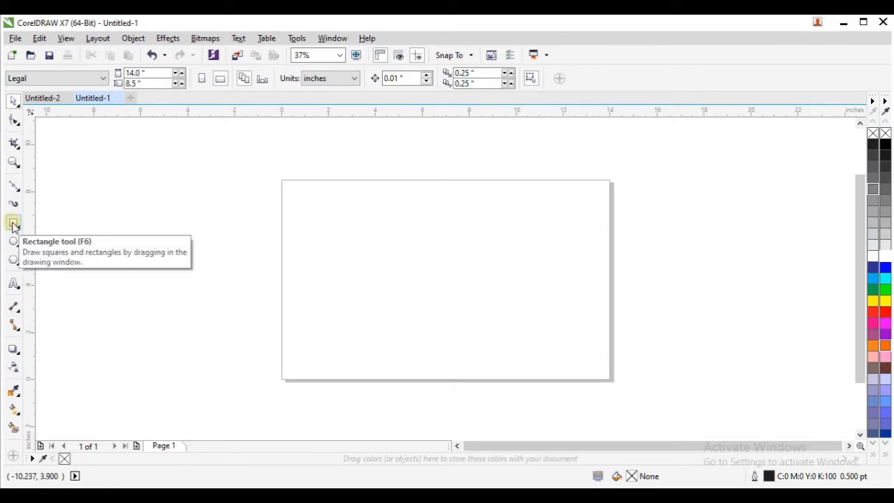
- Add a rectangle covering the whole page, fill it with cyan and remove its outline
{"action": "double_click", "coordinate": [13, 224]}
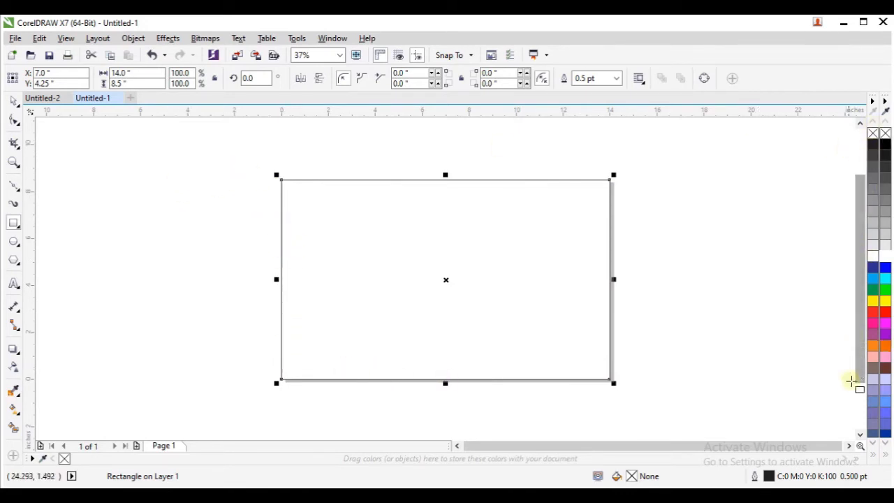
{"action": "left_click", "coordinate": [885, 280]}
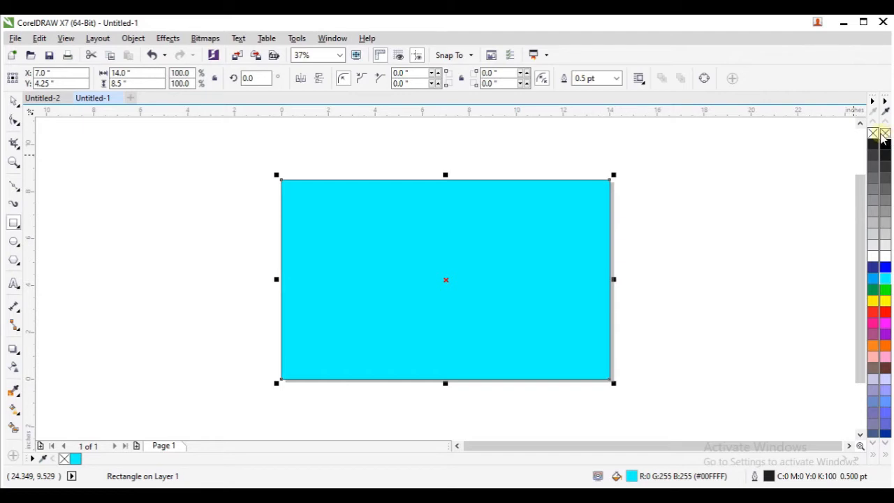
{"action": "right_click", "coordinate": [886, 134]}
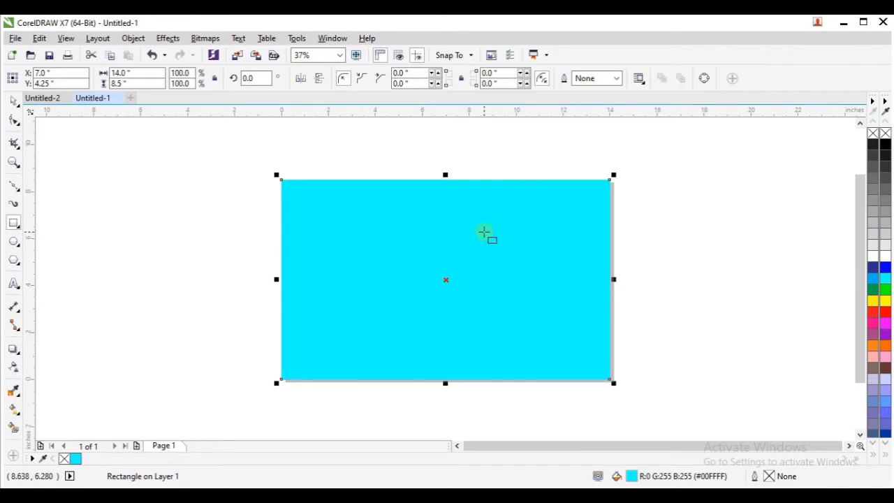
- Lock the cyan background rectangle so it cannot be moved
{"action": "right_click", "coordinate": [485, 232]}
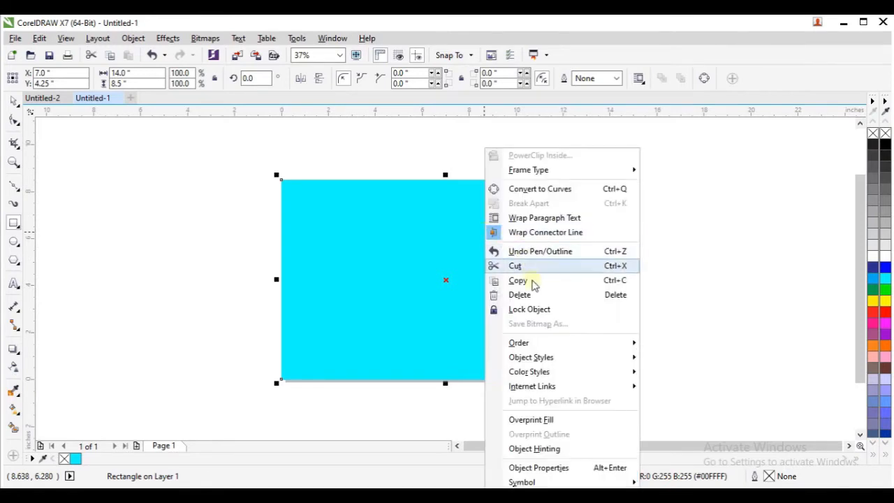
{"action": "left_click", "coordinate": [530, 310]}
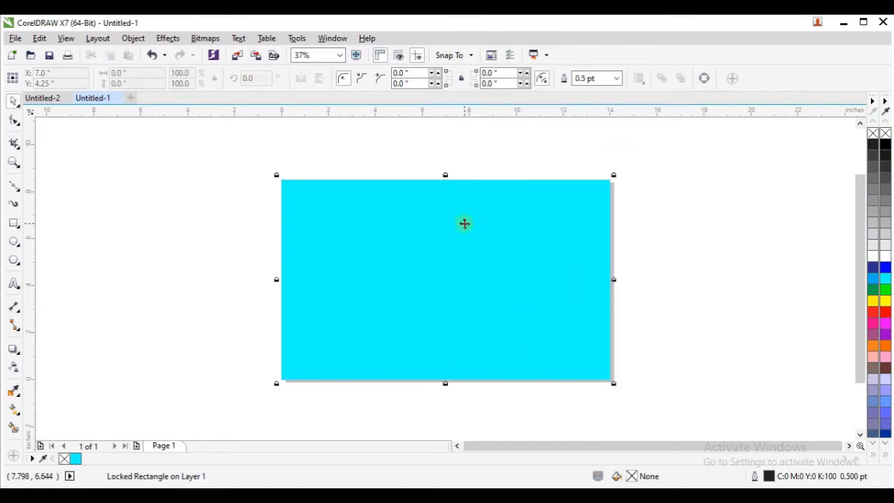
{"action": "left_click_drag", "start_coordinate": [375, 268], "coordinate": [391, 218]}
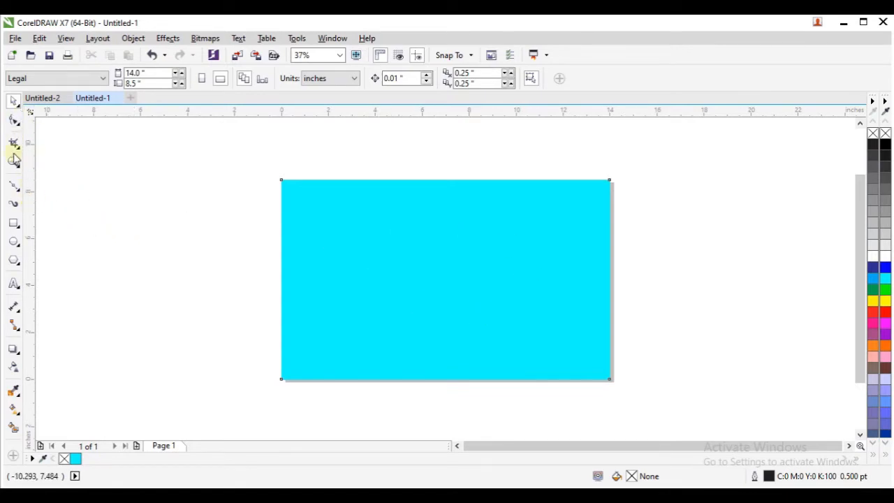
- Draw a horizontal wavy Bézier curve about 12 in wide and 0.9 in high across the middle of the cyan background
{"action": "left_click", "coordinate": [17, 193]}
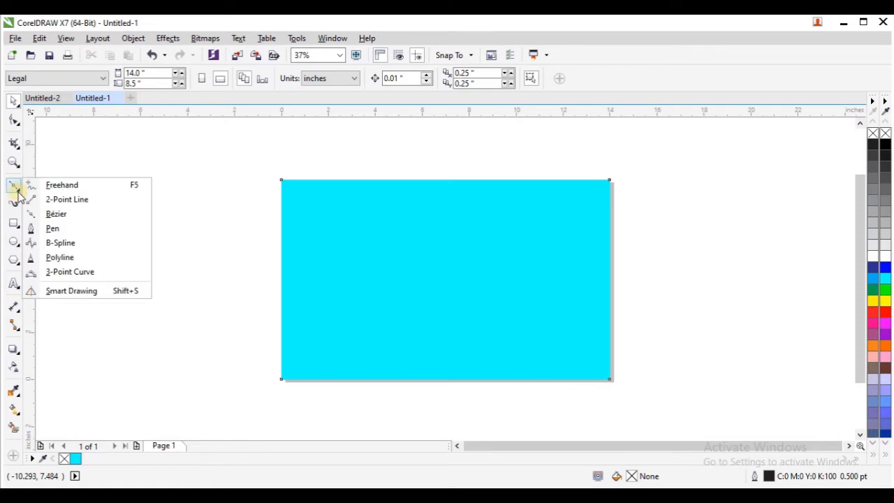
{"action": "left_click", "coordinate": [58, 213]}
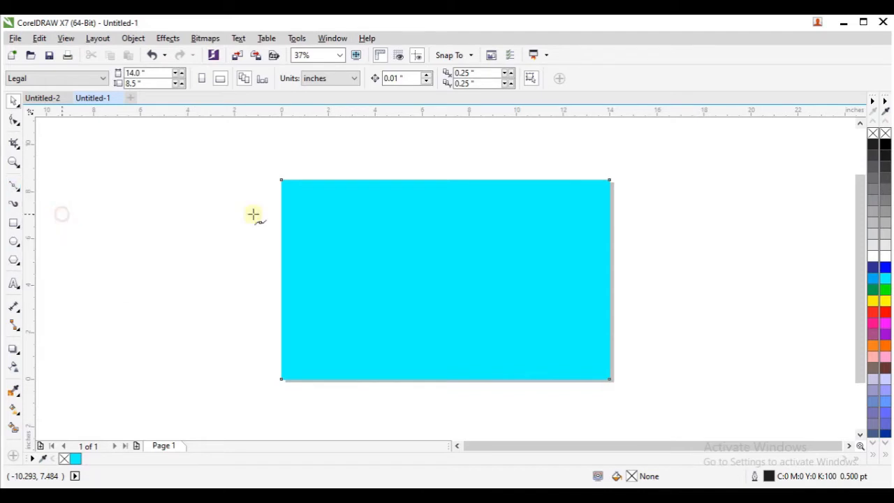
{"action": "left_click", "coordinate": [315, 287]}
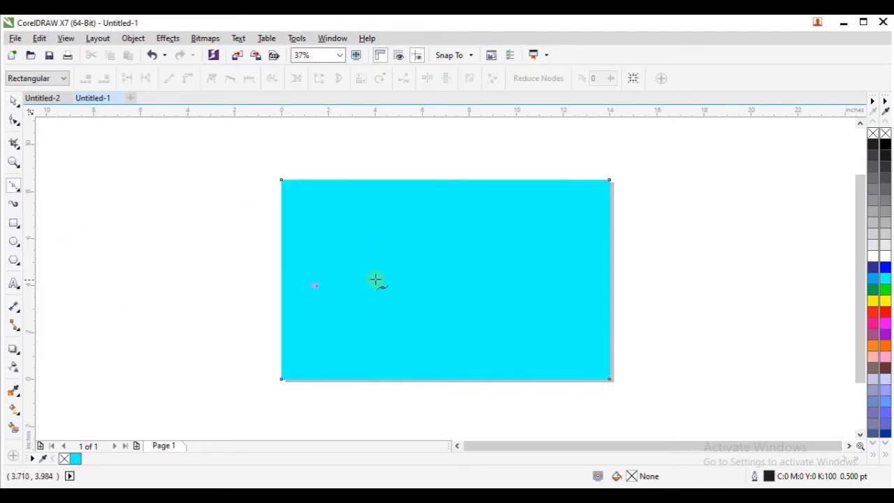
{"action": "mouse_move", "coordinate": [378, 283]}
{"action": "left_mouse_down"}
{"action": "mouse_move", "coordinate": [401, 299]}
{"action": "mouse_move", "coordinate": [457, 282]}
{"action": "mouse_move", "coordinate": [582, 294]}
{"action": "mouse_move", "coordinate": [567, 299]}
{"action": "left_mouse_up"}
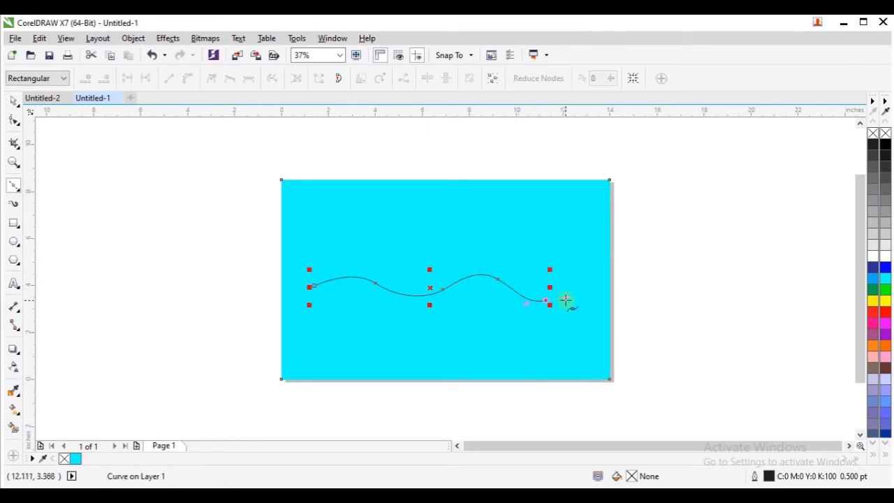
{"action": "key", "text": "ctrl+z"}
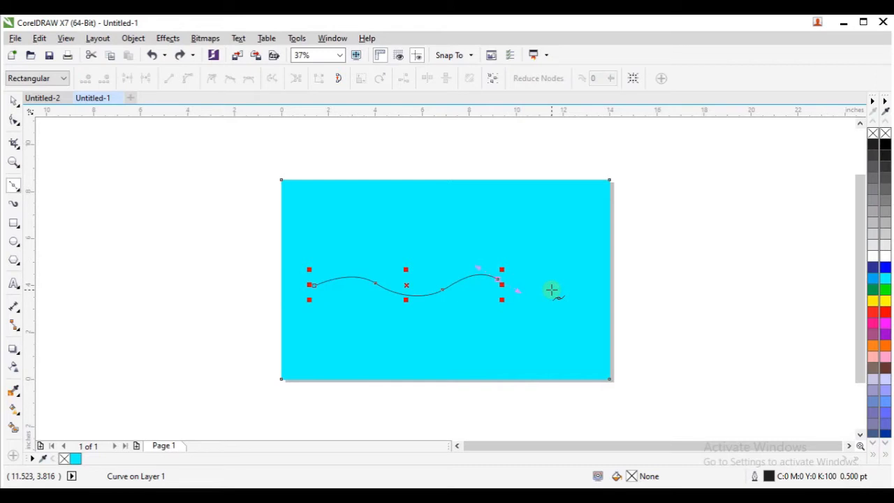
{"action": "left_click_drag", "start_coordinate": [557, 289], "coordinate": [599, 283]}
{"action": "left_click", "coordinate": [16, 102]}
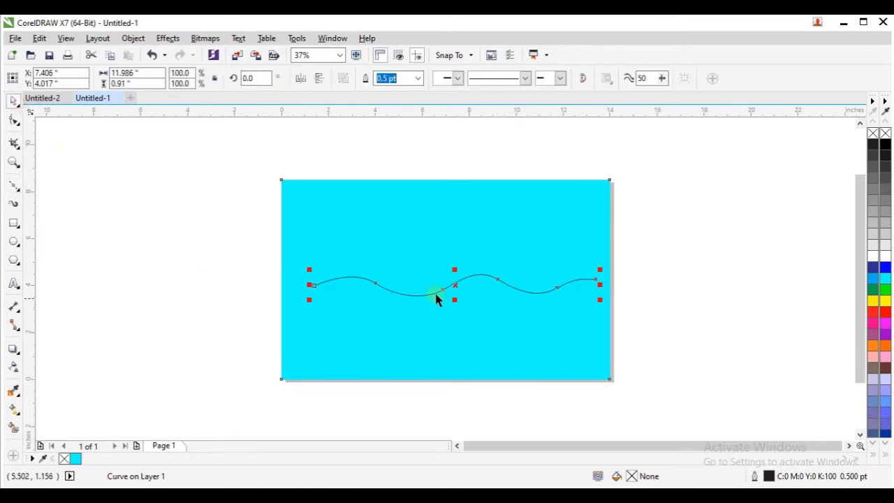
{"action": "left_click", "coordinate": [661, 261]}
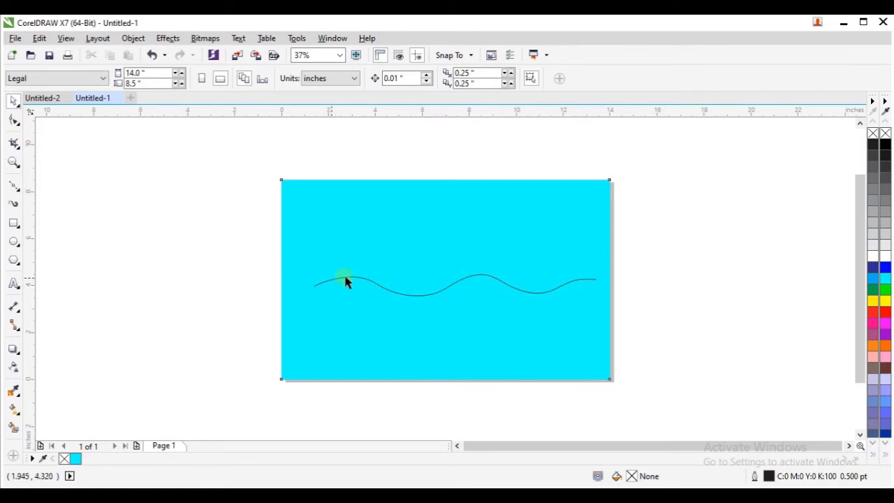
- Add the text "Cara membuat tulisan melengkung pada coreldraw" along the wavy curve, starting near its first crest
{"action": "left_click", "coordinate": [14, 284]}
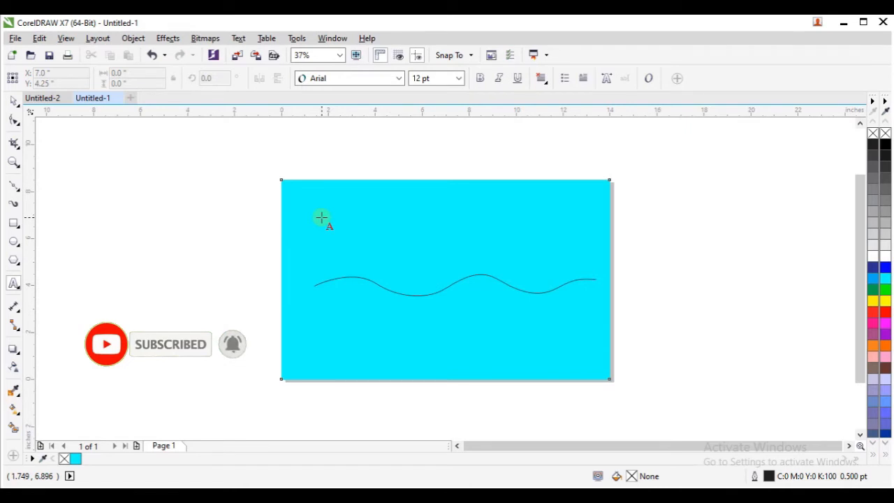
{"action": "left_click", "coordinate": [343, 276]}
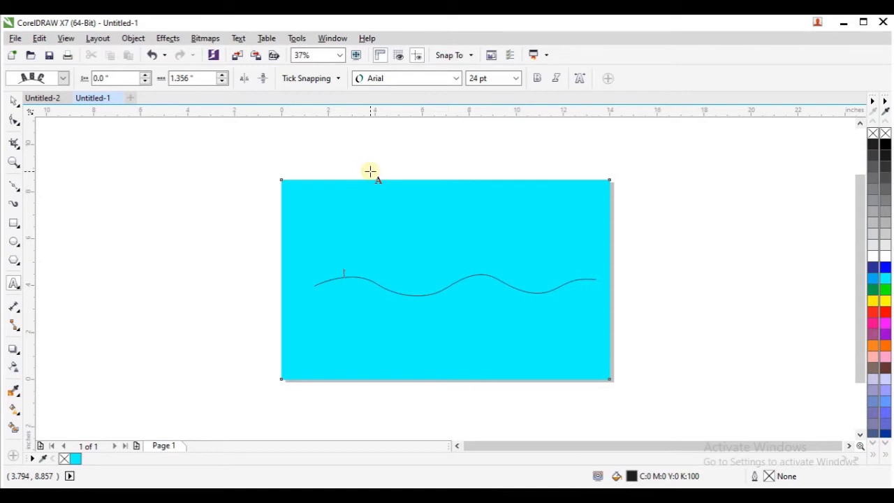
{"action": "type", "text": "Cara mem"}
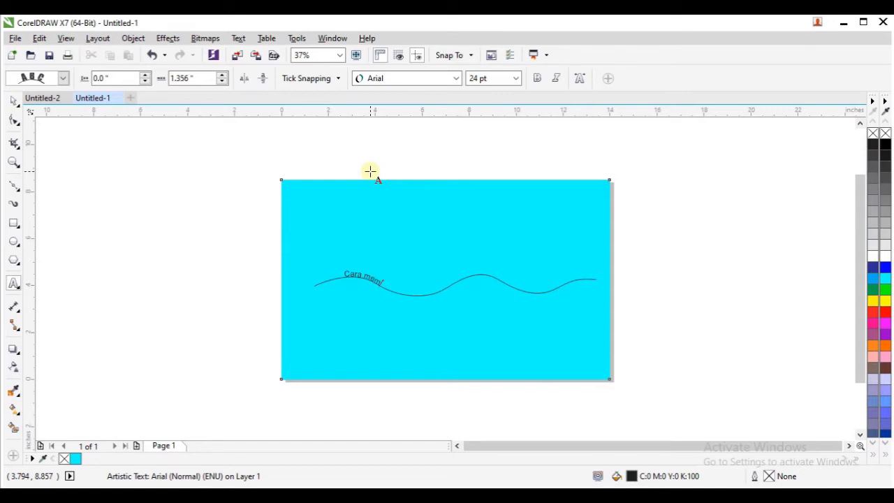
{"action": "type", "text": "buat tulisan mel"}
{"action": "type", "text": "engkung pada coreldraw"}
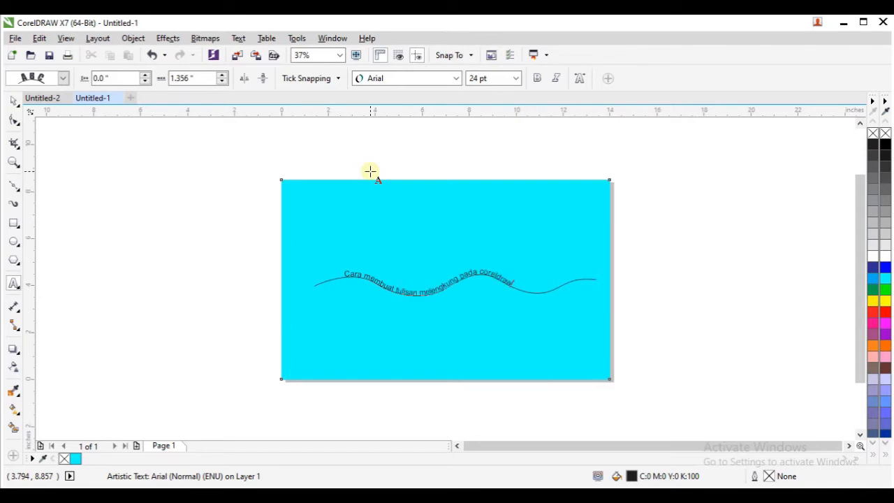
{"action": "key", "text": "ctrl+space"}
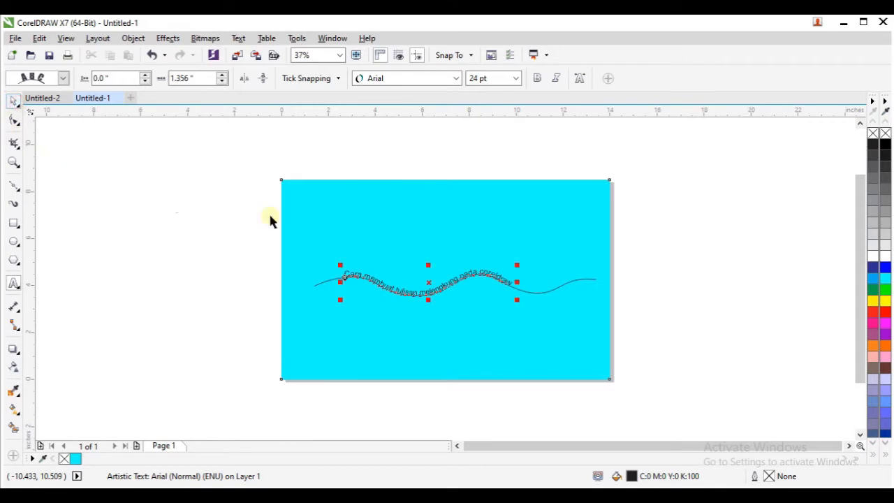
- Scale the text on the curve up to about 31 pt so it fills more of the wave
{"action": "left_click_drag", "start_coordinate": [518, 265], "coordinate": [585, 268]}
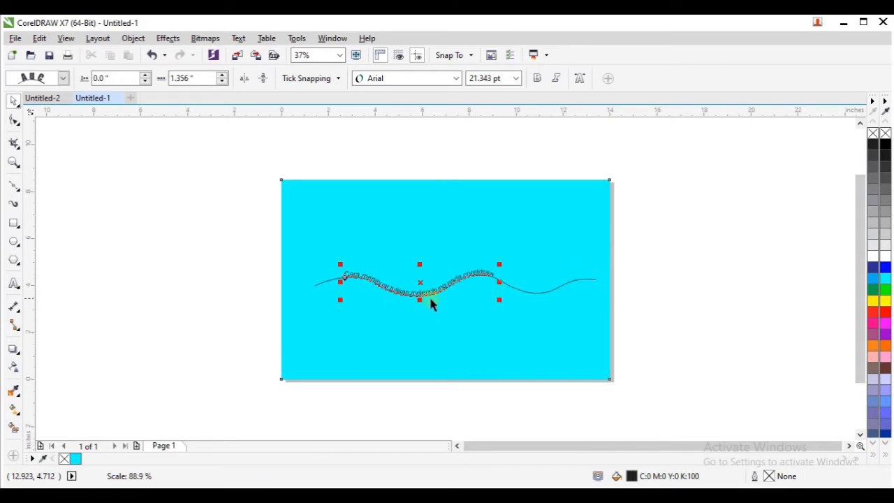
{"action": "scroll", "coordinate": [499, 282], "scroll_direction": "up", "scroll_amount": 2}
{"action": "left_click_drag", "start_coordinate": [493, 253], "coordinate": [591, 268]}
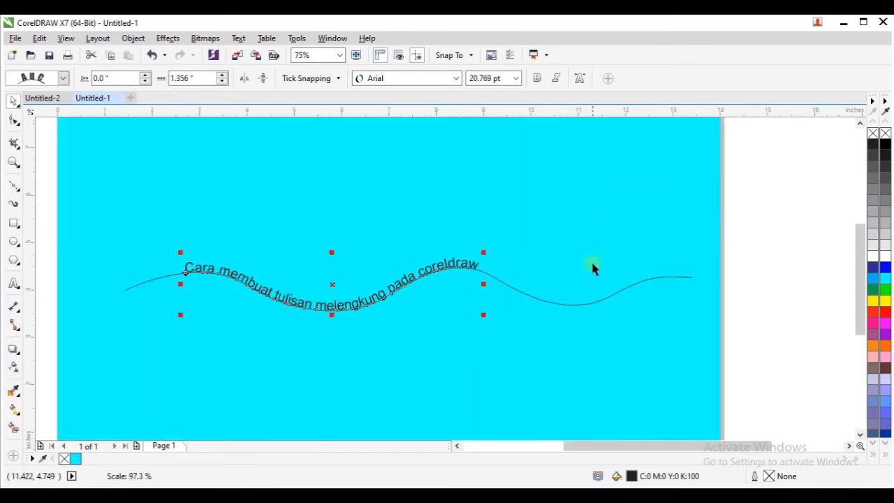
{"action": "left_click_drag", "start_coordinate": [484, 284], "coordinate": [615, 289]}
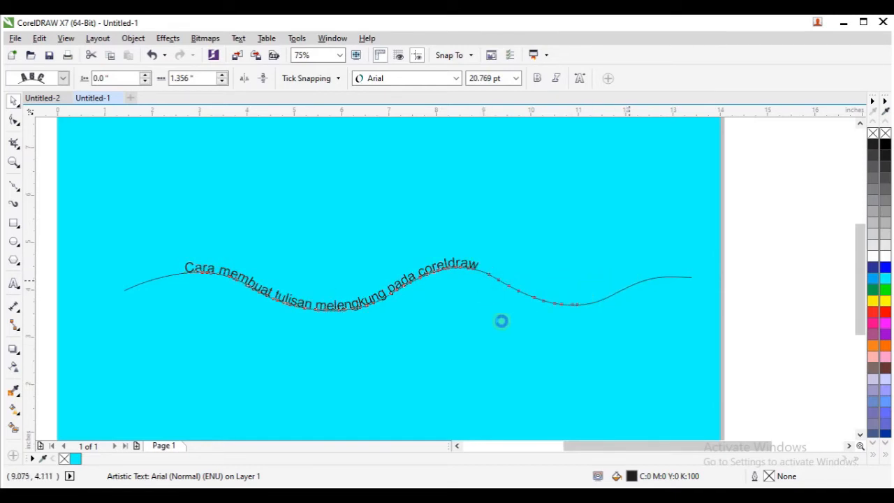
{"action": "left_click_drag", "start_coordinate": [401, 255], "coordinate": [404, 226]}
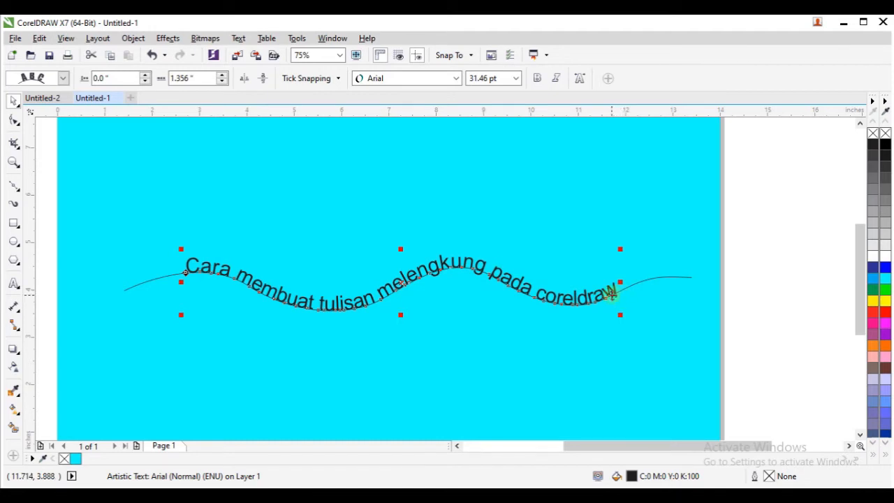
- Try to move the text away from its curve, undo the move and reselect the text
{"action": "left_click_drag", "start_coordinate": [605, 294], "coordinate": [624, 236]}
{"action": "key", "text": "ctrl+z"}
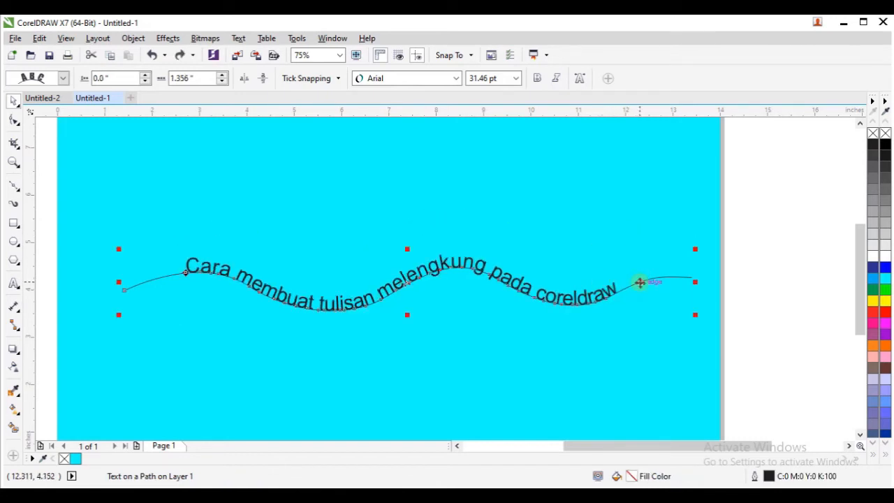
{"action": "left_click", "coordinate": [617, 252]}
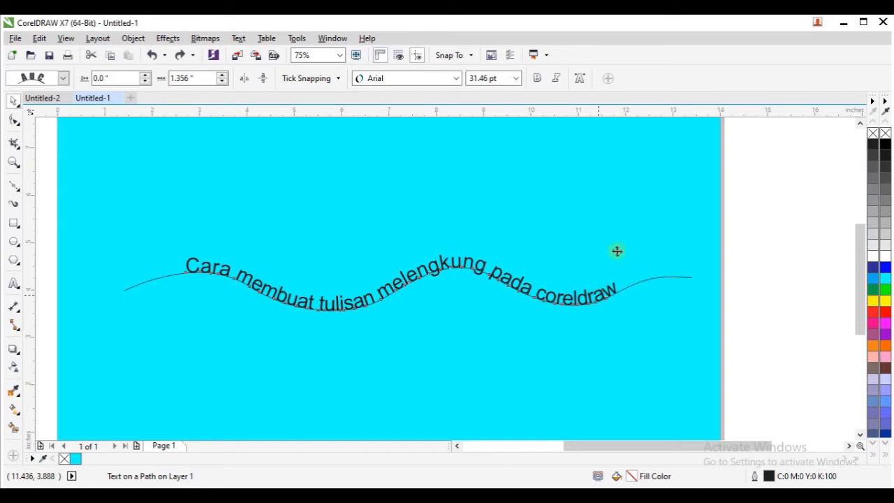
{"action": "left_click", "coordinate": [587, 278]}
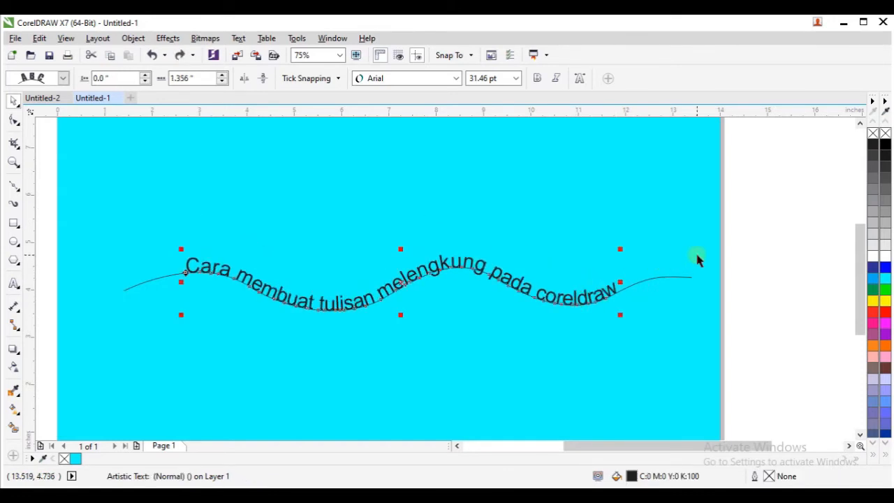
- Delete the text together with its wavy curve and undo the deletion
{"action": "left_click", "coordinate": [667, 278]}
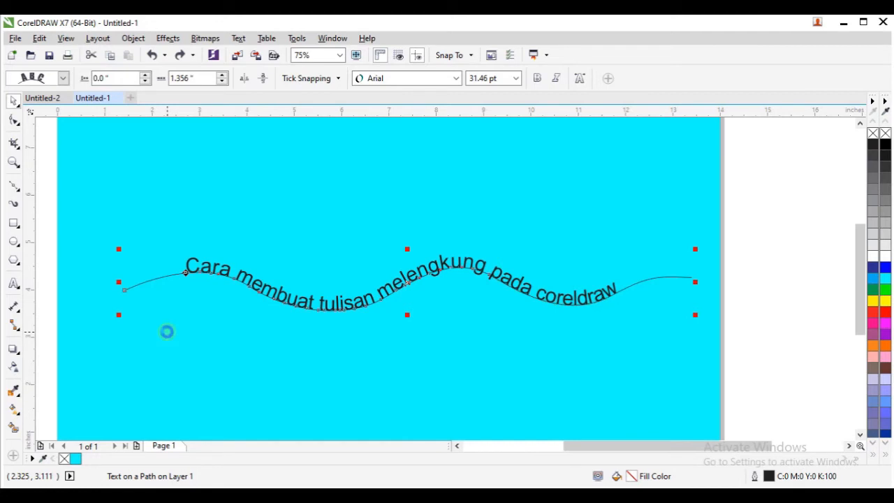
{"action": "key", "text": "Delete"}
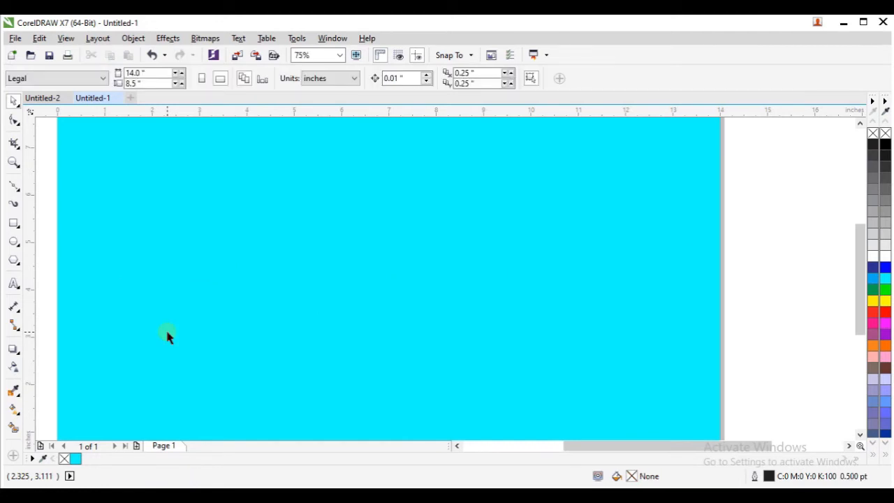
{"action": "key", "text": "ctrl+z"}
- Select only the wavy curve beneath the text and delete it, keeping the curved text
{"action": "left_click", "coordinate": [177, 282]}
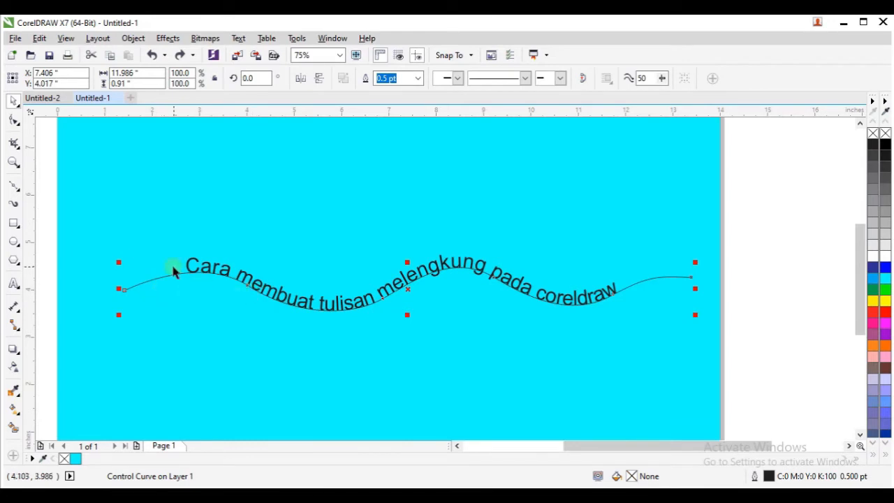
{"action": "left_click", "coordinate": [104, 245]}
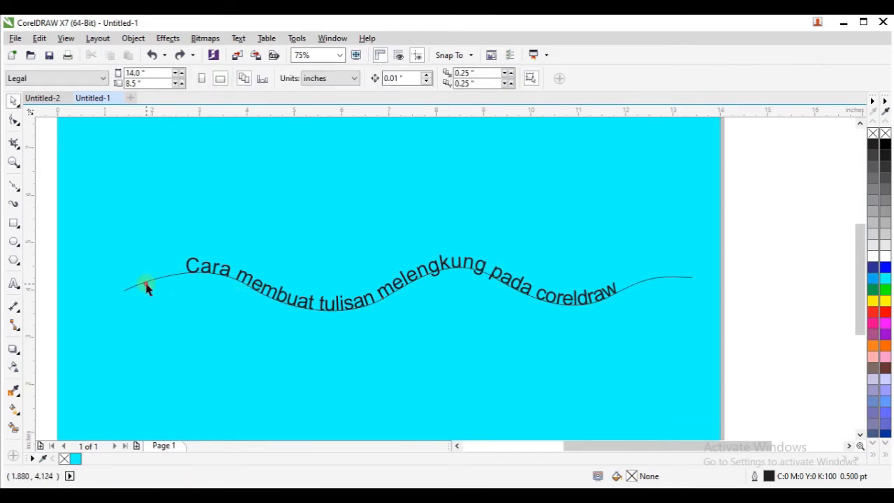
{"action": "left_click", "coordinate": [145, 284]}
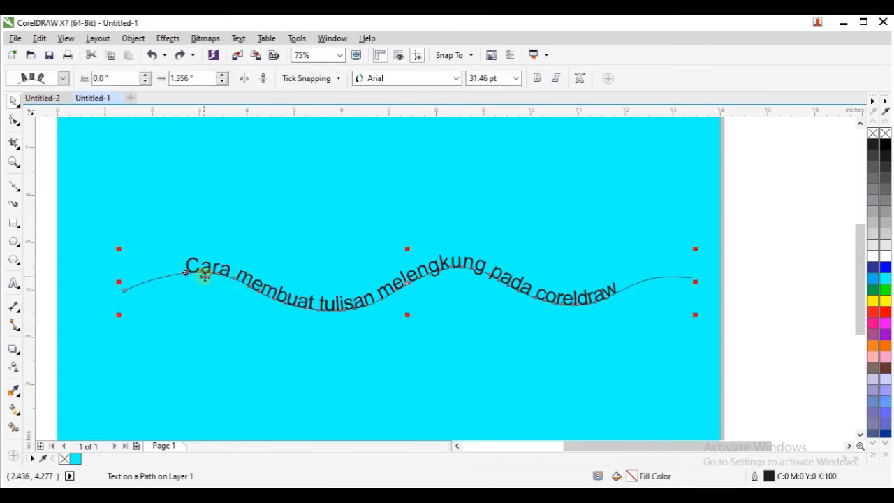
{"action": "left_click", "coordinate": [148, 282]}
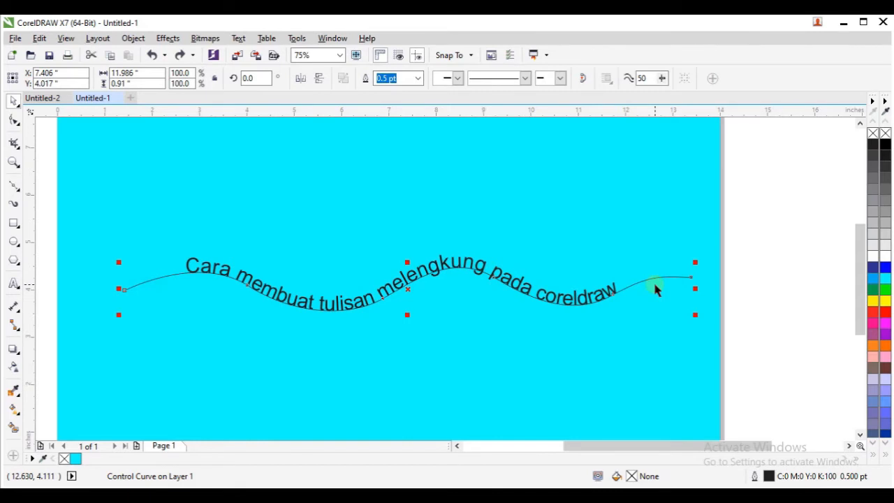
{"action": "key", "text": "Delete"}
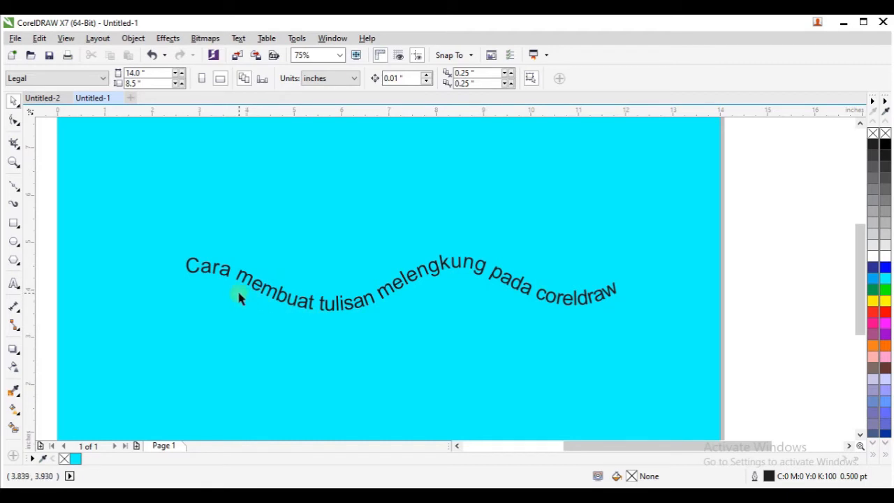
- Draw a circle about 2.1 inches in diameter just above the wavy text and shift it slightly down and to the left
{"action": "scroll", "coordinate": [366, 297], "scroll_direction": "down", "scroll_amount": 1}
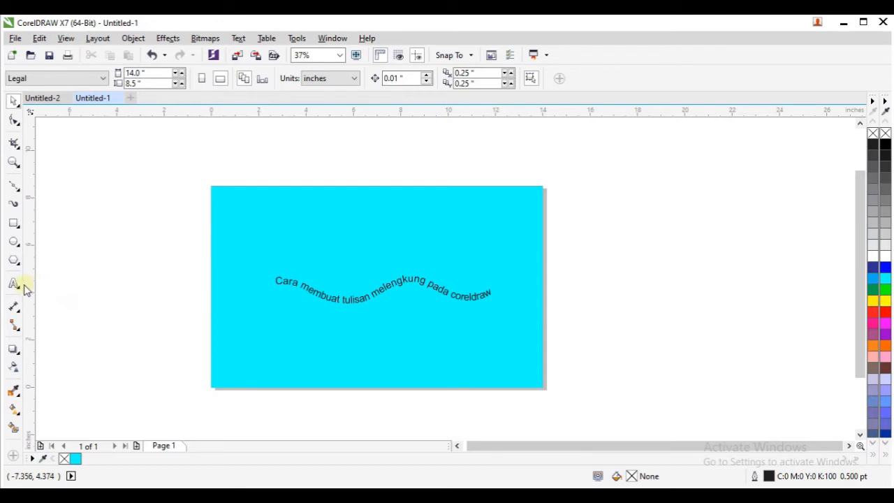
{"action": "left_click", "coordinate": [13, 241]}
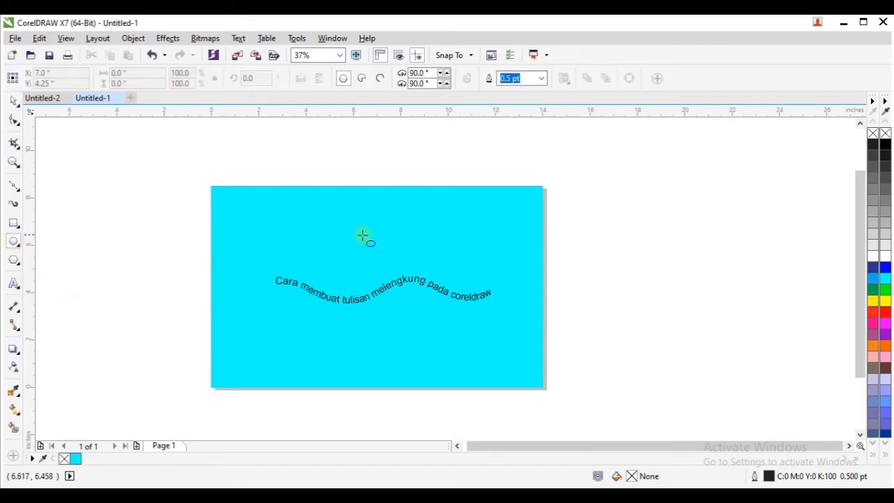
{"action": "left_click_drag", "start_coordinate": [347, 229], "coordinate": [400, 280]}
{"action": "left_click", "coordinate": [14, 100]}
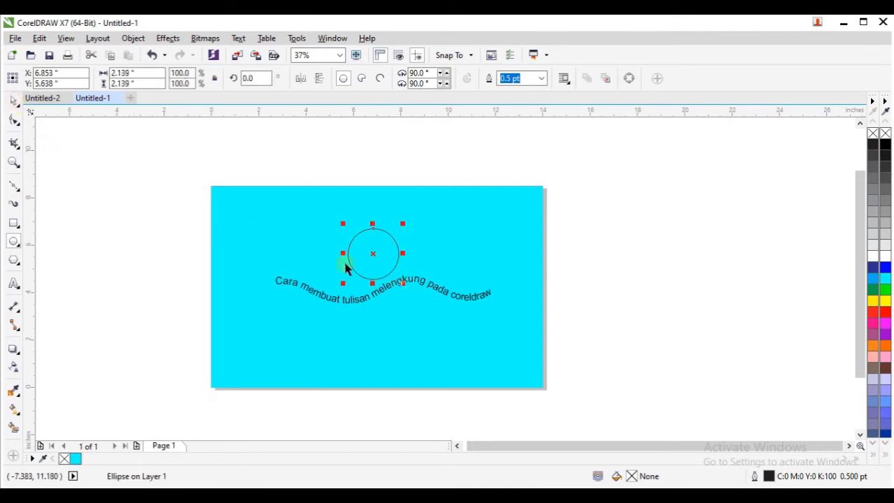
{"action": "left_click_drag", "start_coordinate": [369, 256], "coordinate": [346, 263]}
{"action": "left_click", "coordinate": [429, 173]}
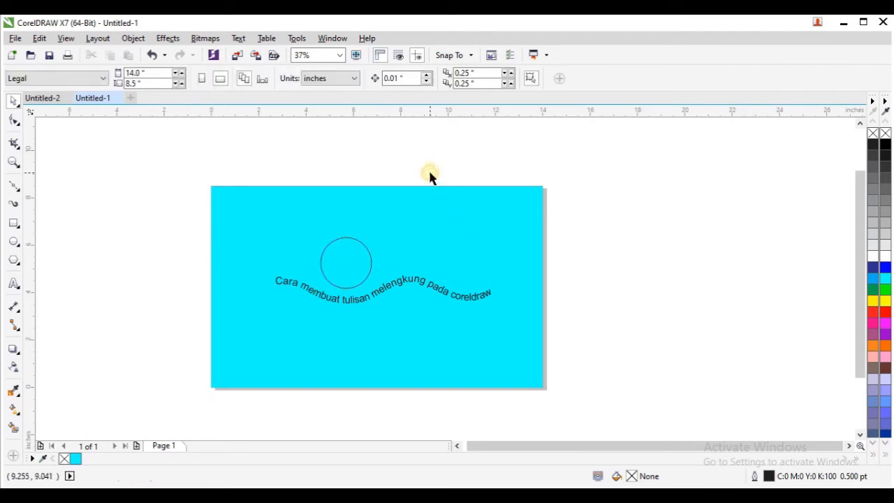
- Add the text "Pelita Djaya Channel" in 24 pt Arial along the outside of the circle
{"action": "left_click", "coordinate": [15, 286]}
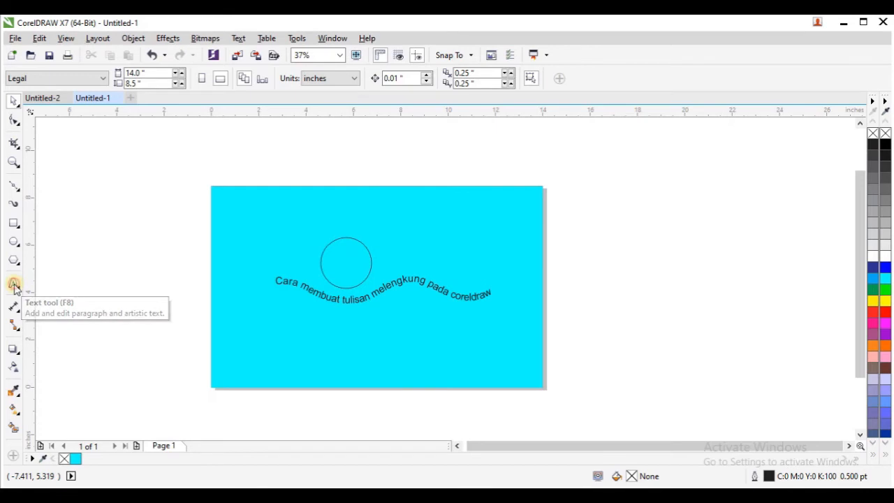
{"action": "scroll", "coordinate": [336, 255], "scroll_direction": "up", "scroll_amount": 2}
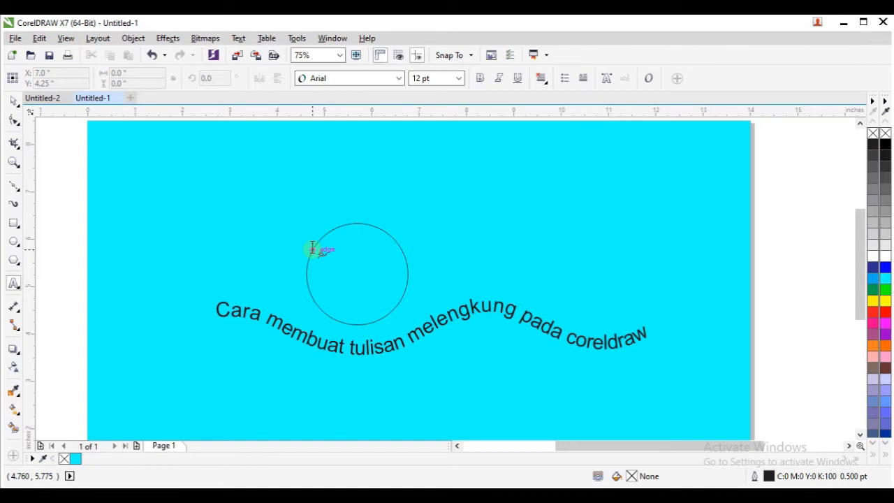
{"action": "left_click", "coordinate": [312, 248]}
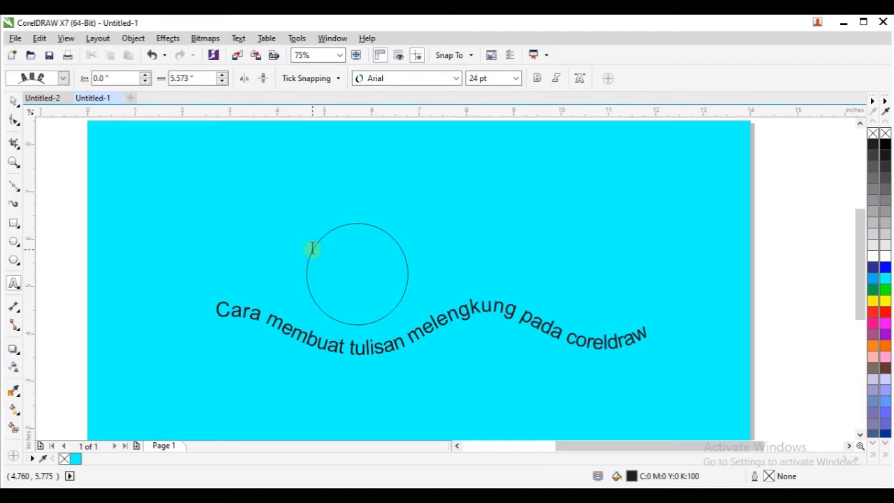
{"action": "type", "text": "Pell"}
{"action": "type", "text": "ta"}
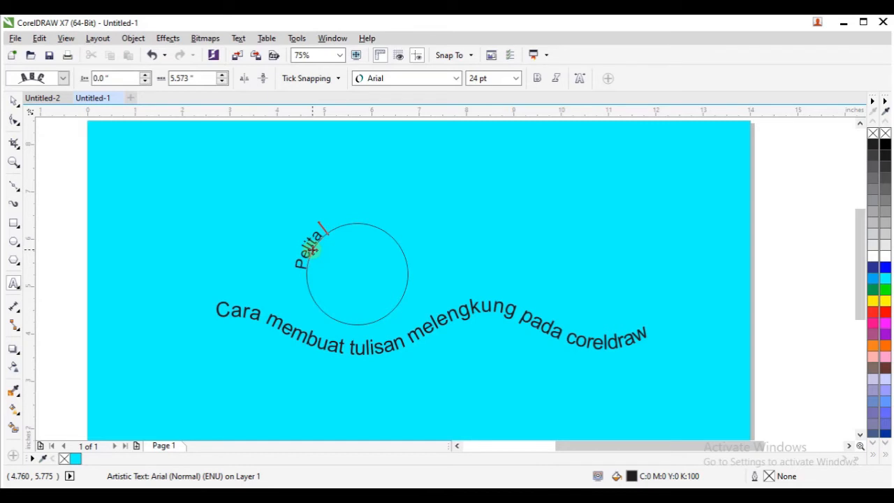
{"action": "type", "text": " Djata"}
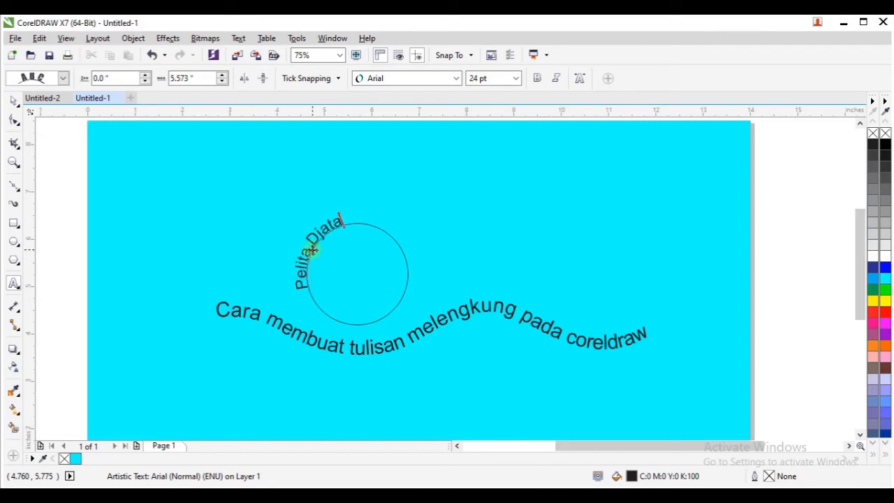
{"action": "key", "text": "BackSpace"}
{"action": "key", "text": "BackSpace"}
{"action": "type", "text": "y"}
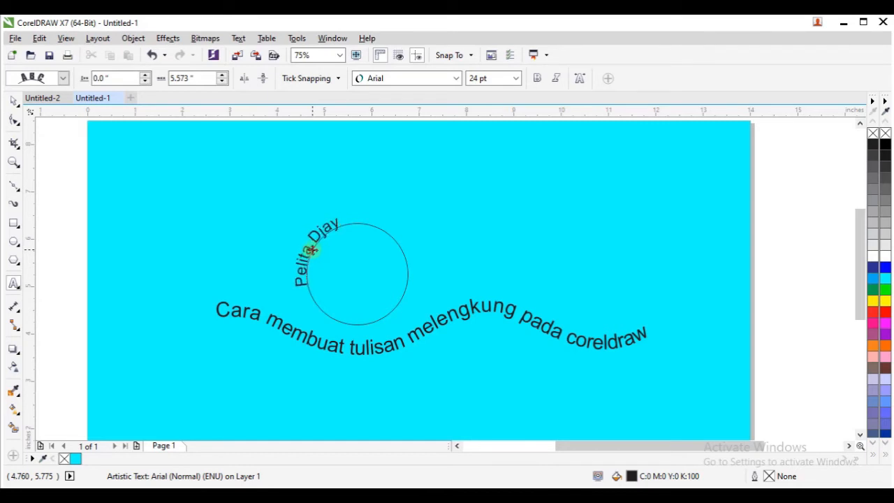
{"action": "type", "text": "a Channel/"}
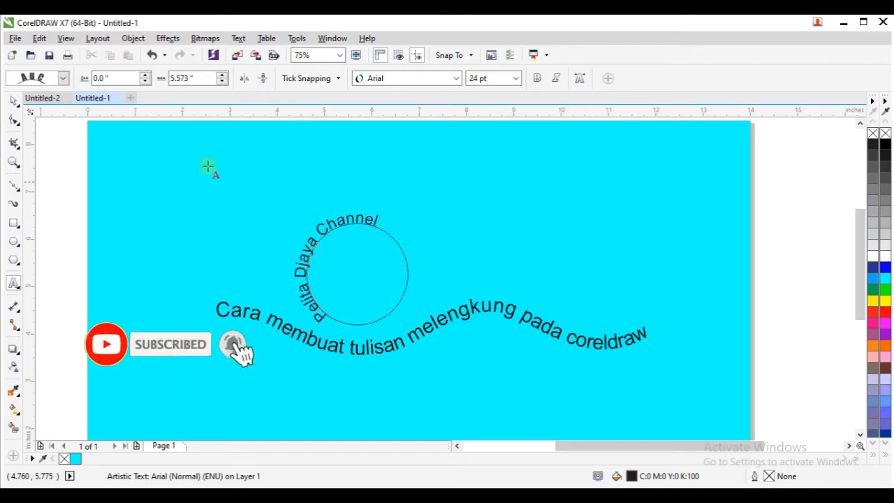
- Slide the circle's text around to centre it over the top and scale it up to about 31 pt
{"action": "left_click", "coordinate": [14, 101]}
{"action": "left_click", "coordinate": [327, 226]}
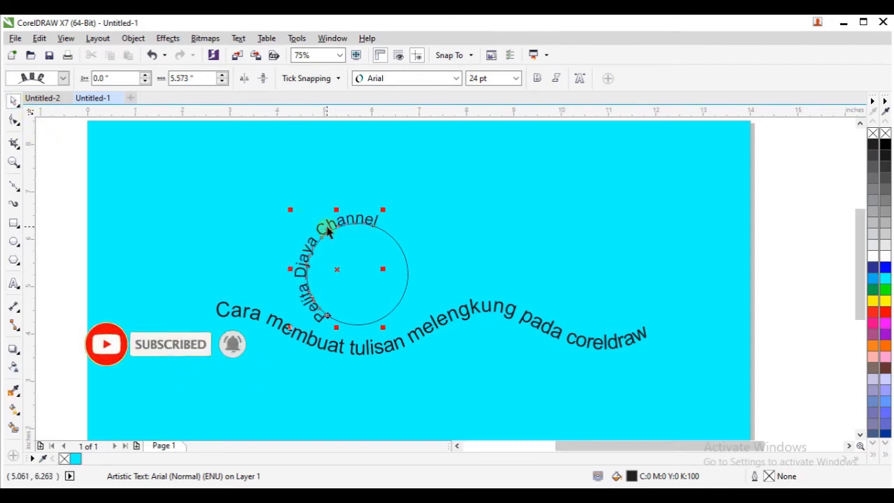
{"action": "left_click_drag", "start_coordinate": [329, 227], "coordinate": [390, 227]}
{"action": "left_click_drag", "start_coordinate": [425, 266], "coordinate": [464, 285]}
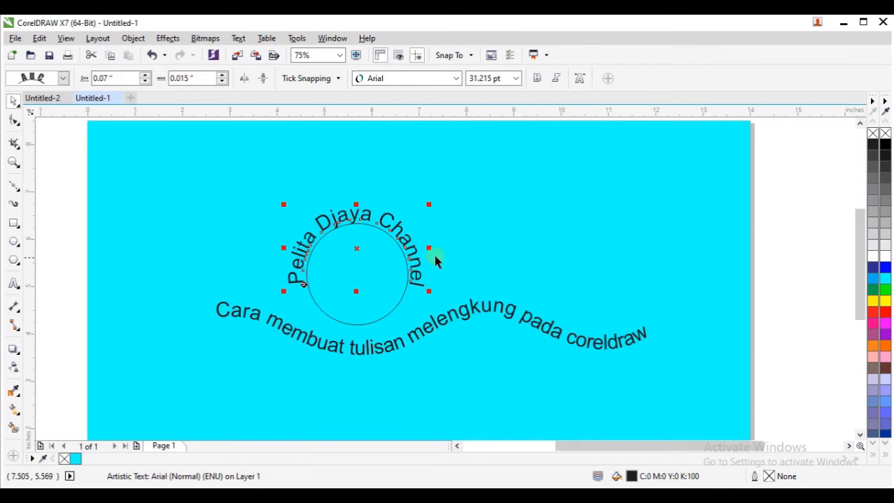
{"action": "left_click", "coordinate": [448, 247]}
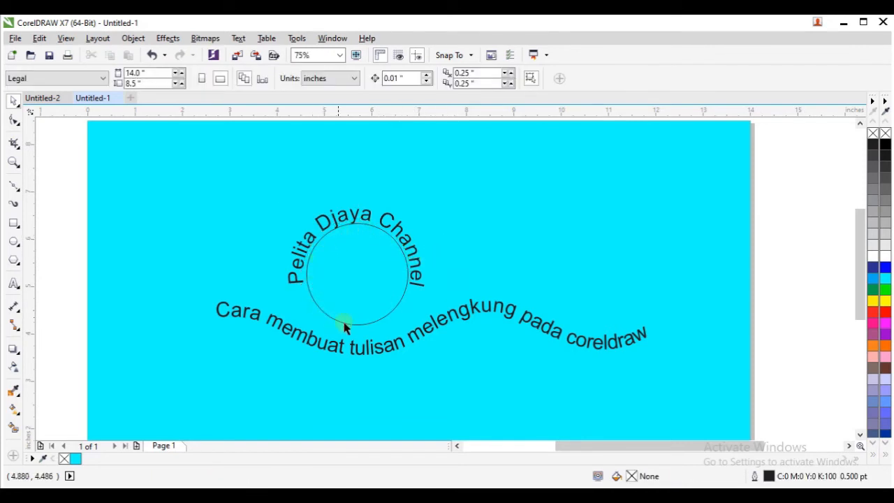
- Select only the circle inside the arched text and delete it, keeping the text
{"action": "left_click", "coordinate": [401, 297]}
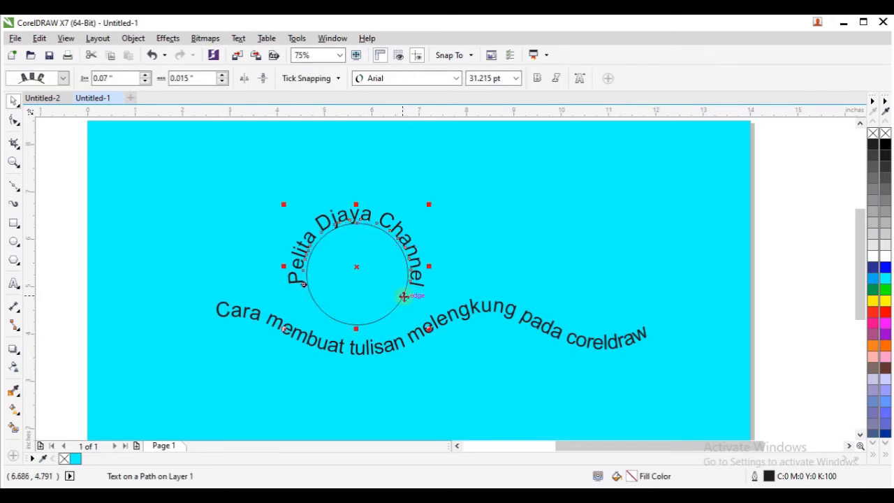
{"action": "left_click", "coordinate": [403, 296]}
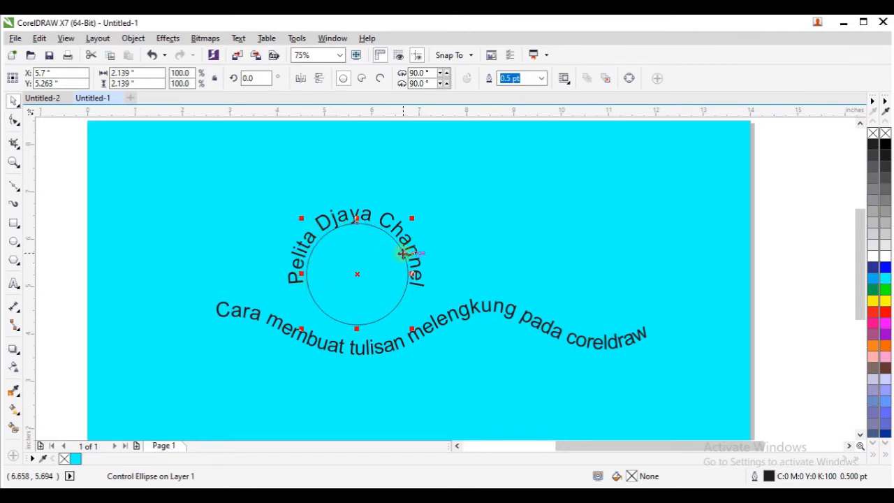
{"action": "key", "text": "Delete"}
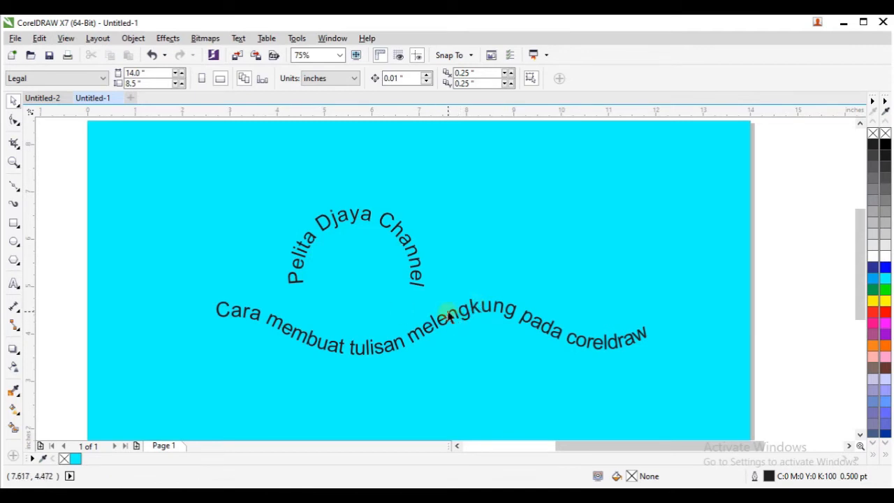
- Add a straight line of 24 pt text reading "Cara membuat tulisan melengkung pada coreldraw" below the wavy text
{"action": "scroll", "coordinate": [469, 289], "scroll_direction": "down", "scroll_amount": 1}
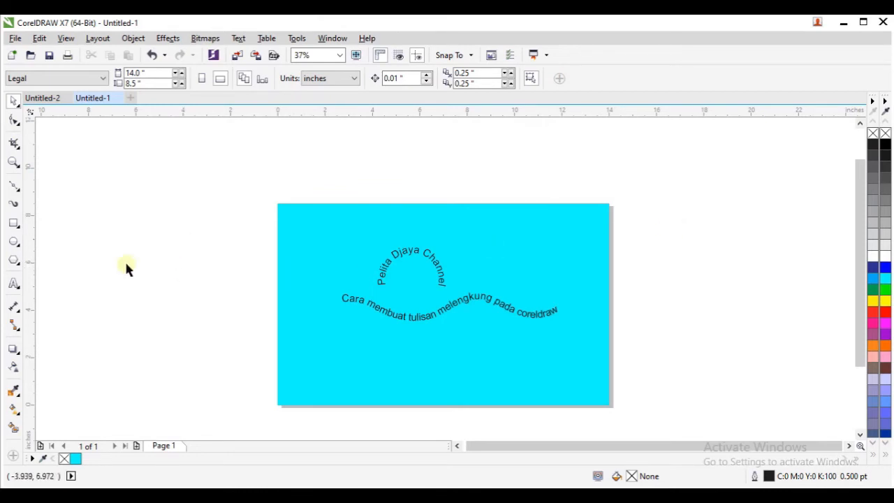
{"action": "left_click", "coordinate": [13, 284]}
{"action": "left_click", "coordinate": [343, 349]}
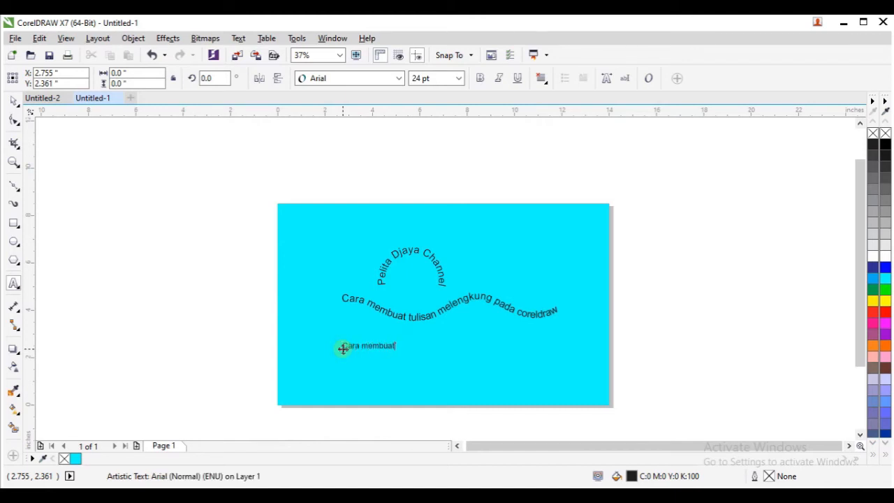
{"action": "type", "text": "isan melengkung pada coreldraw"}
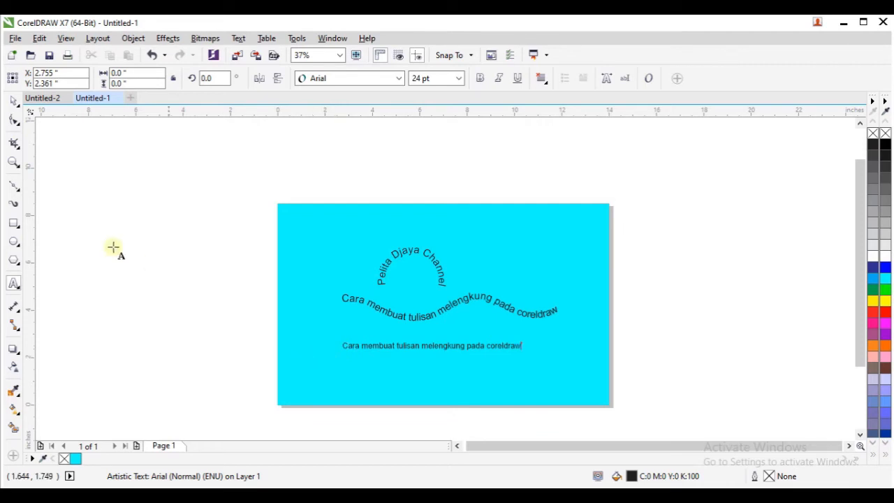
{"action": "left_click", "coordinate": [13, 101]}
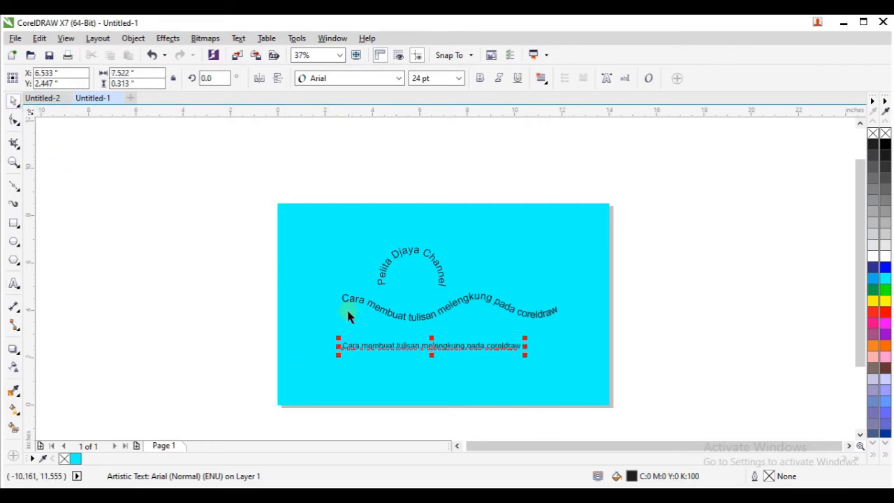
{"action": "left_click", "coordinate": [640, 288]}
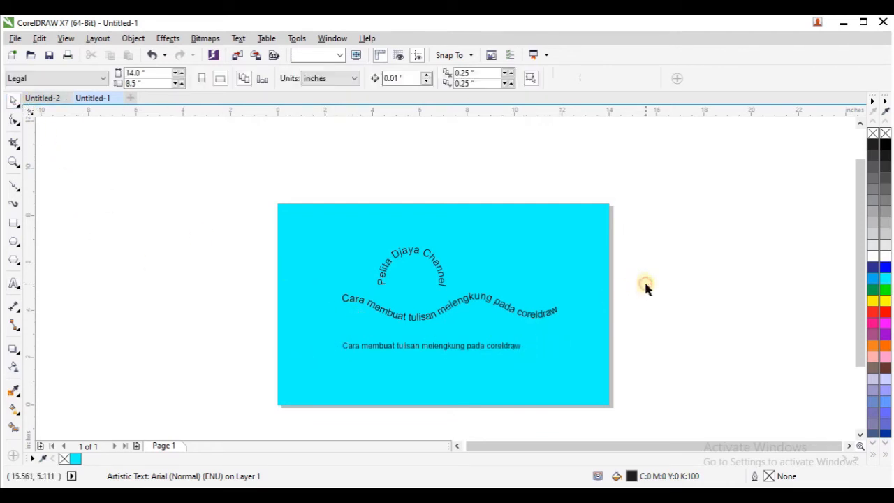
- Draw a wavy Bézier curve about 11 inches wide and 0.8 inches tall below the straight text
{"action": "left_click", "coordinate": [14, 185]}
{"action": "left_click", "coordinate": [312, 386]}
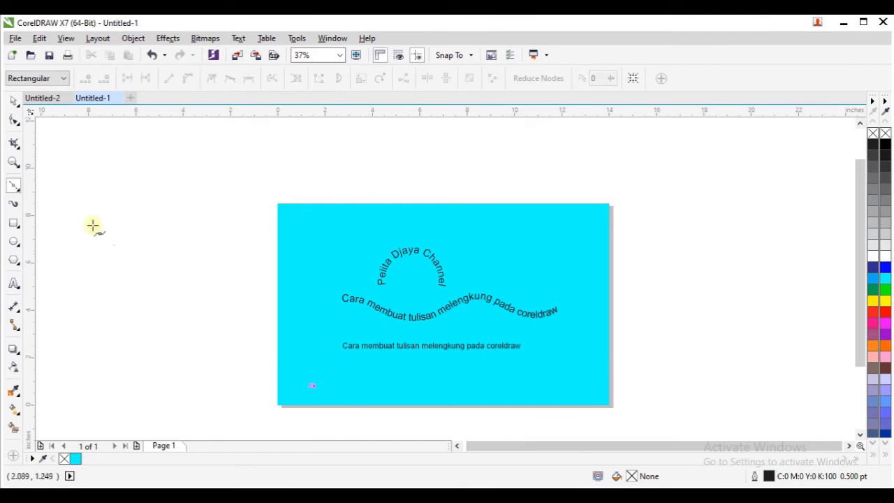
{"action": "left_click", "coordinate": [18, 192]}
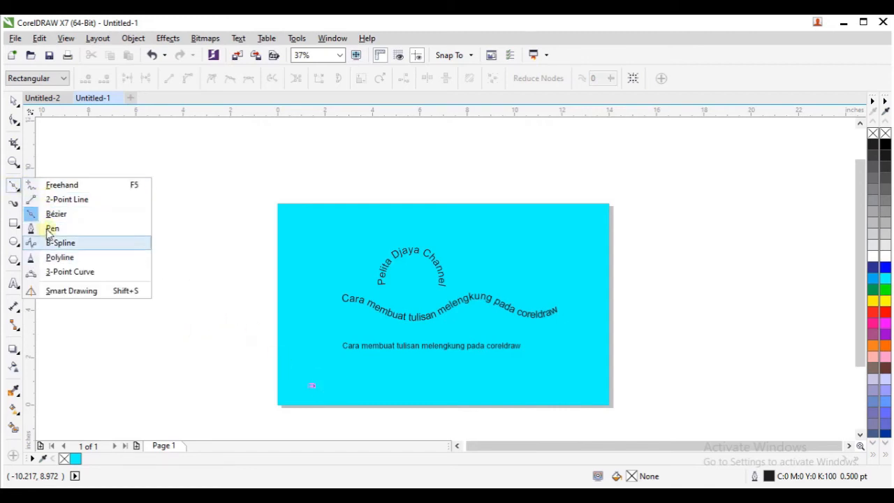
{"action": "left_click", "coordinate": [31, 213]}
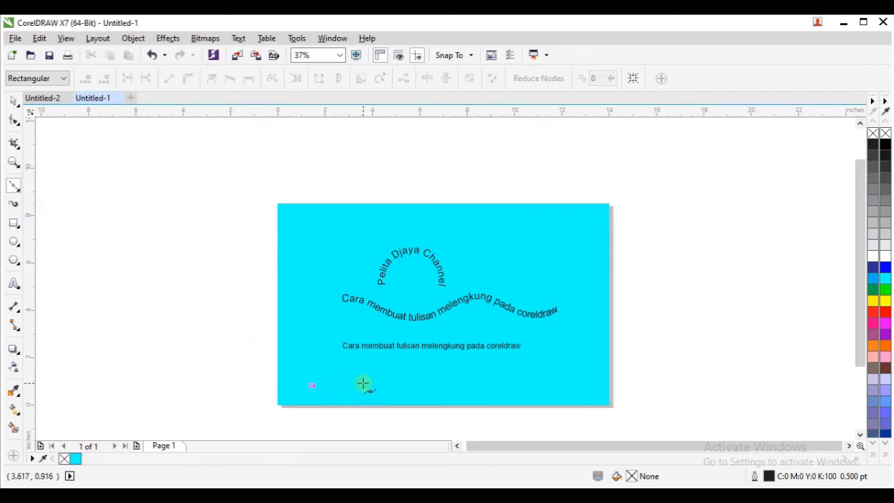
{"action": "mouse_move", "coordinate": [364, 384]}
{"action": "left_mouse_down"}
{"action": "mouse_move", "coordinate": [391, 396]}
{"action": "mouse_move", "coordinate": [435, 379]}
{"action": "mouse_move", "coordinate": [496, 391]}
{"action": "mouse_move", "coordinate": [543, 385]}
{"action": "mouse_move", "coordinate": [584, 406]}
{"action": "left_mouse_up"}
{"action": "left_click", "coordinate": [13, 100]}
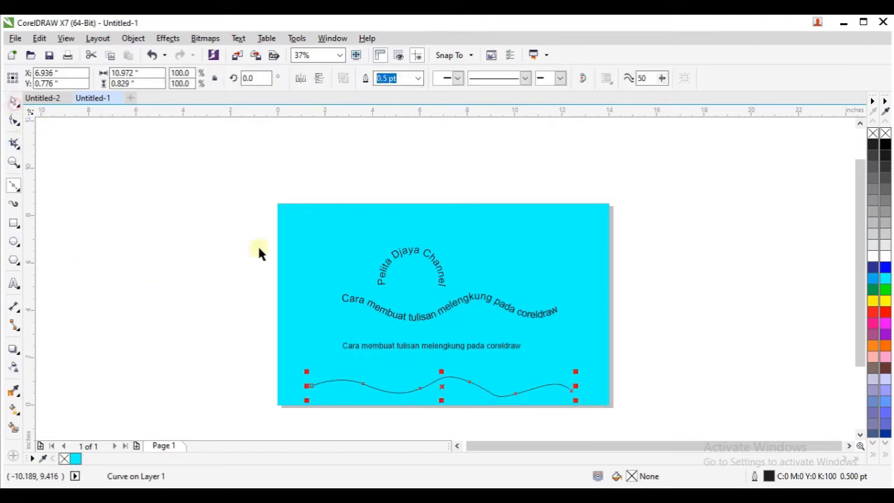
- Fit the straight "Cara membuat tulisan melengkung pada coreldraw" text to the wavy curve below it using Fit Text to Path
{"action": "left_click", "coordinate": [501, 349]}
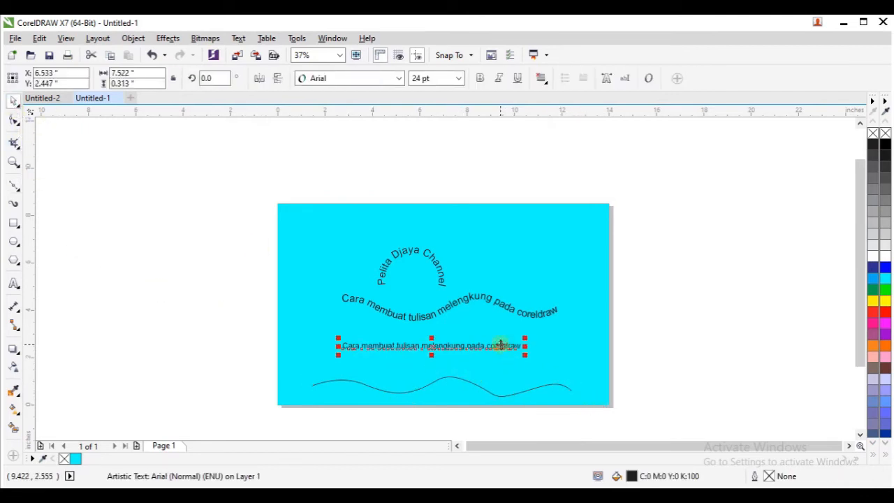
{"action": "left_click", "coordinate": [233, 343]}
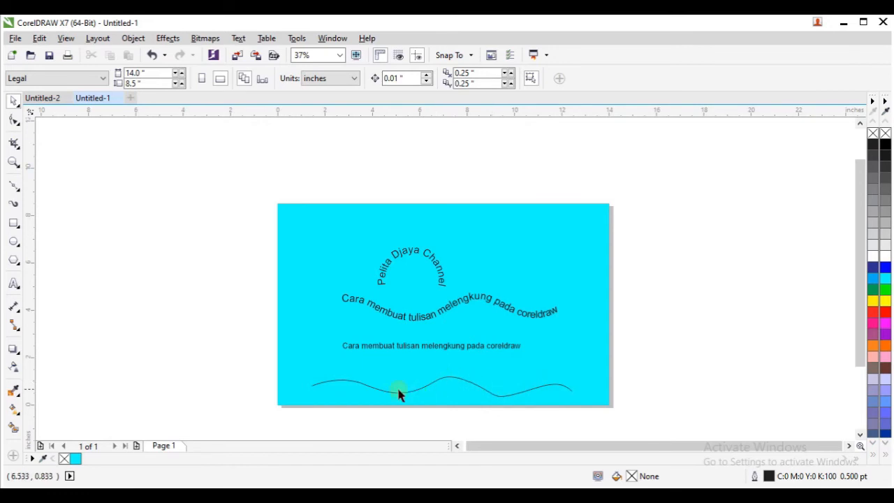
{"action": "left_click", "coordinate": [414, 348]}
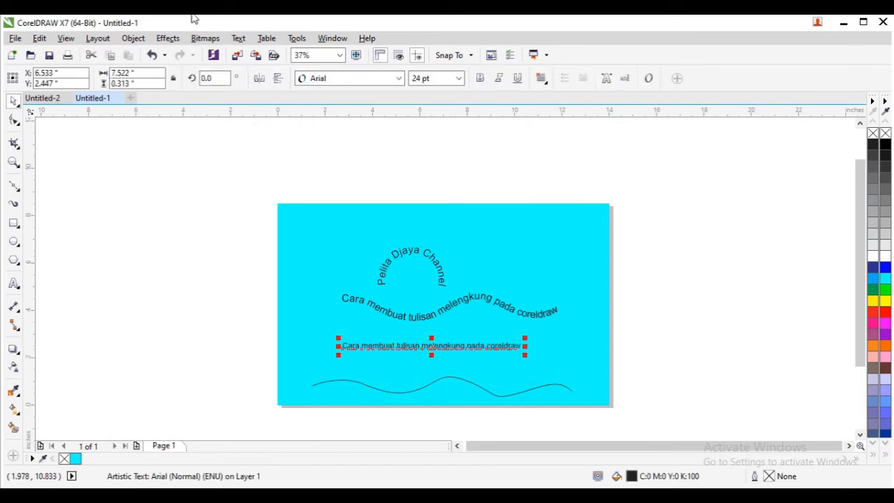
{"action": "left_click", "coordinate": [238, 38]}
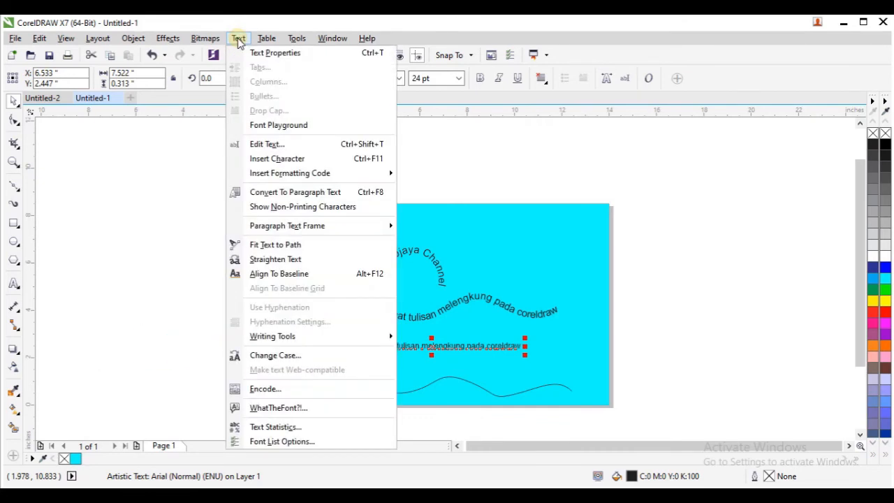
{"action": "left_click", "coordinate": [279, 248]}
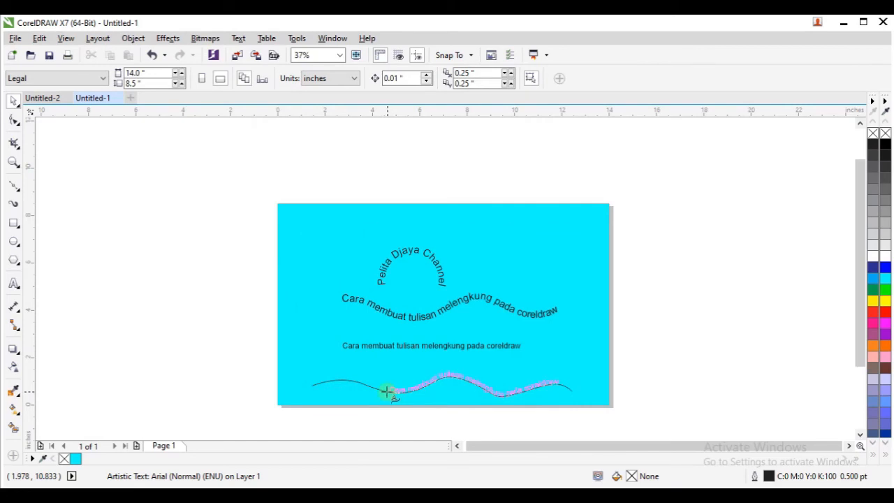
{"action": "left_click", "coordinate": [384, 392]}
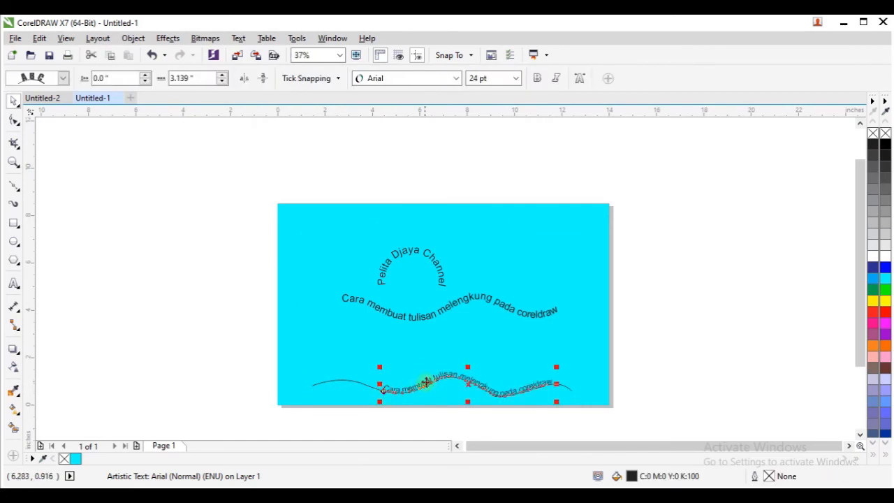
- Scale the lower wavy text up to about 30 pt and slide it back along the curve so the whole sentence fits
{"action": "scroll", "coordinate": [503, 411], "scroll_direction": "up", "scroll_amount": 2}
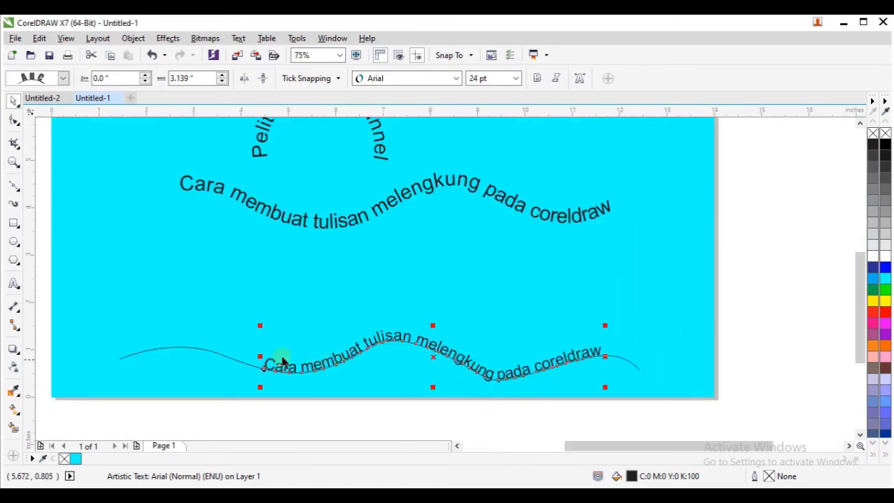
{"action": "left_click_drag", "start_coordinate": [259, 327], "coordinate": [174, 297]}
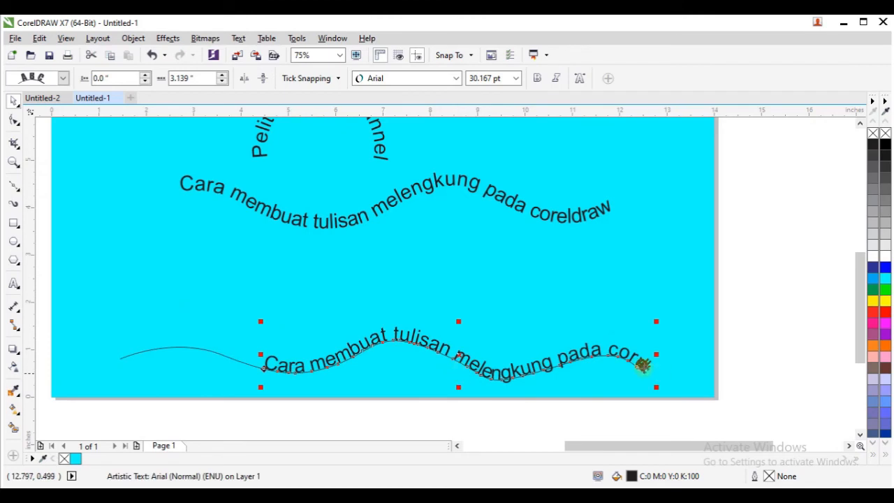
{"action": "left_click_drag", "start_coordinate": [463, 366], "coordinate": [383, 333]}
{"action": "left_click", "coordinate": [436, 283]}
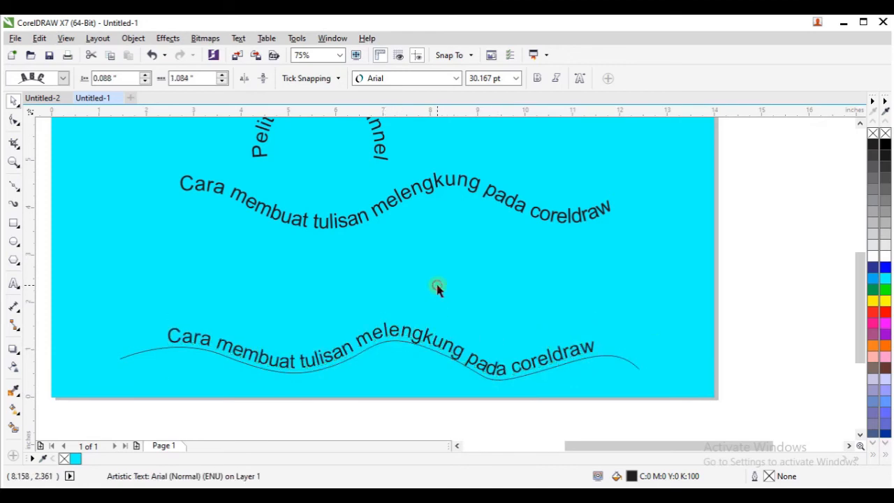
- Select only the wavy curve under the lower text and delete it, keeping the text
{"action": "left_click", "coordinate": [422, 345]}
{"action": "left_click", "coordinate": [422, 346]}
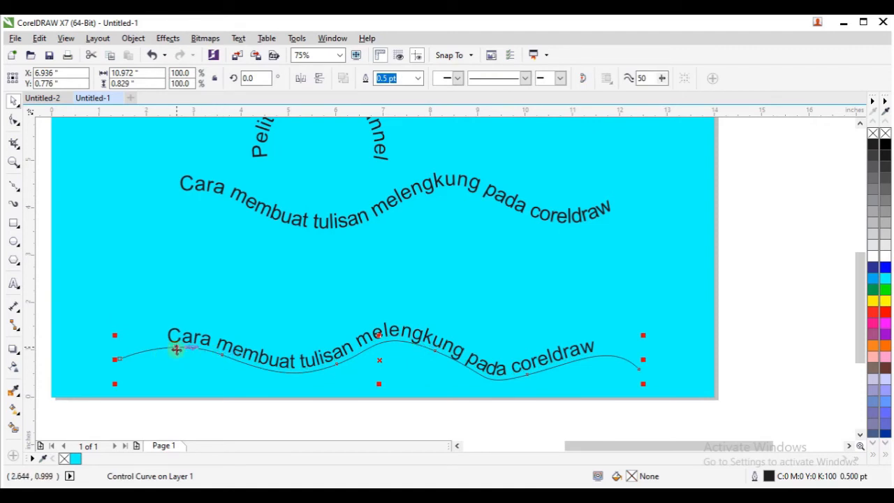
{"action": "key", "text": "Escape"}
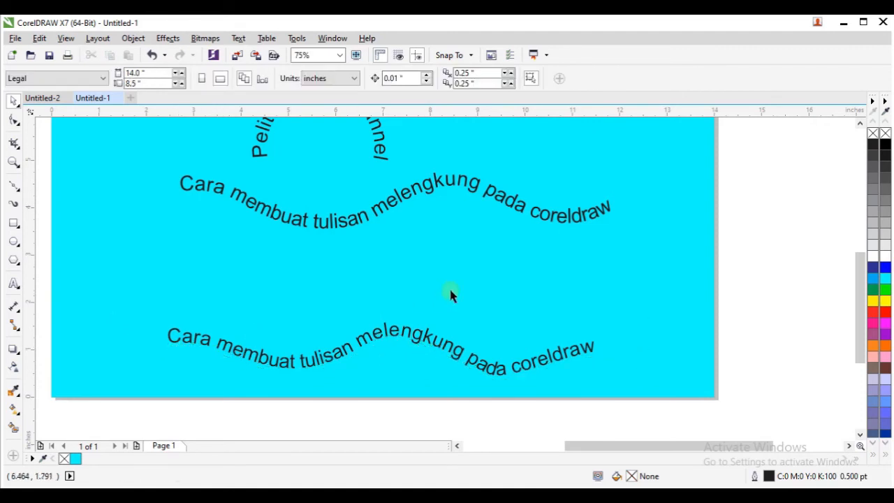
- Fill the upper wavy text with white, checking the finished example in the Untitled-2 document for reference
{"action": "left_click", "coordinate": [445, 189]}
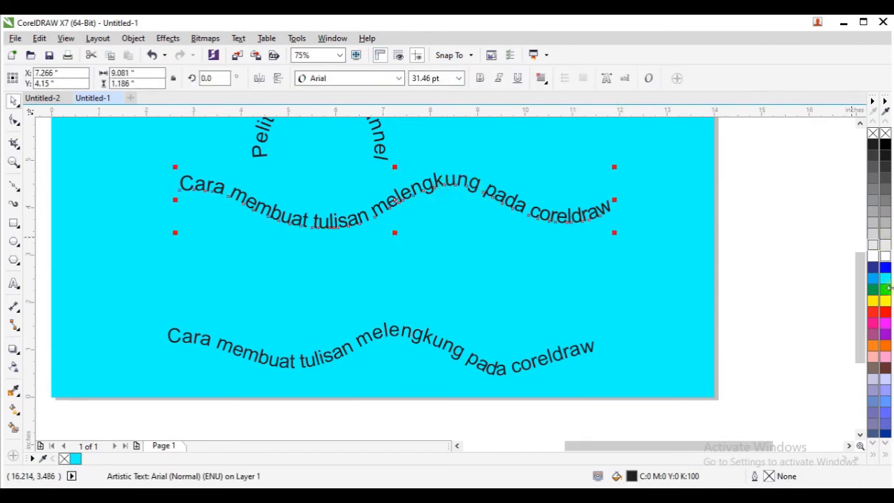
{"action": "left_click", "coordinate": [43, 97]}
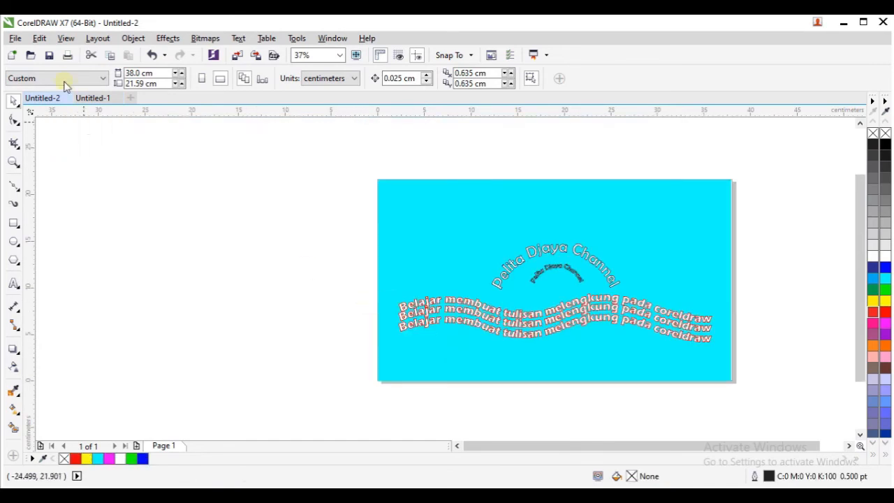
{"action": "left_click", "coordinate": [94, 99]}
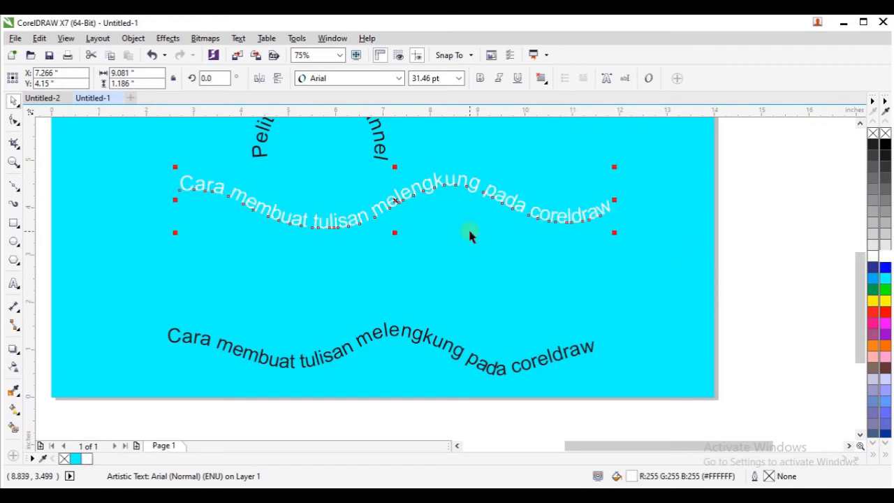
{"action": "left_click", "coordinate": [475, 300]}
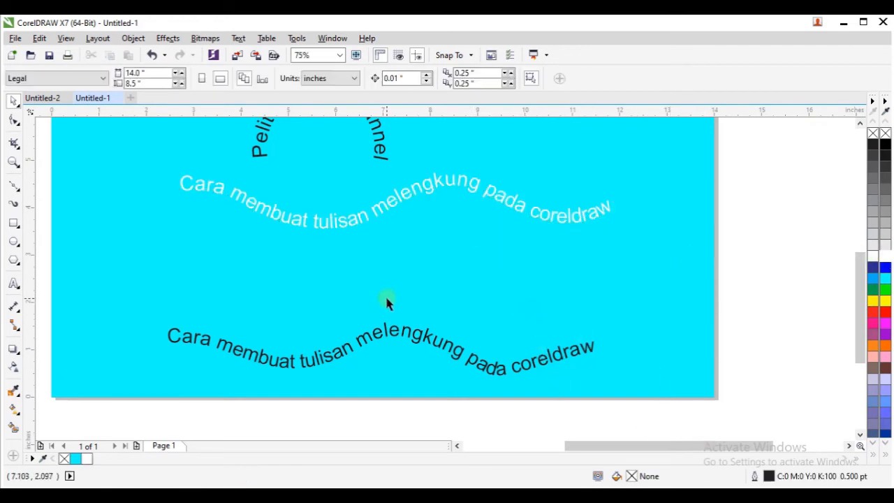
- Add a straight 24 pt text reading "Pelita Djaya Channel" between the two wavy texts
{"action": "scroll", "coordinate": [359, 293], "scroll_direction": "down", "scroll_amount": 1}
{"action": "scroll", "coordinate": [362, 217], "scroll_direction": "up", "scroll_amount": 1}
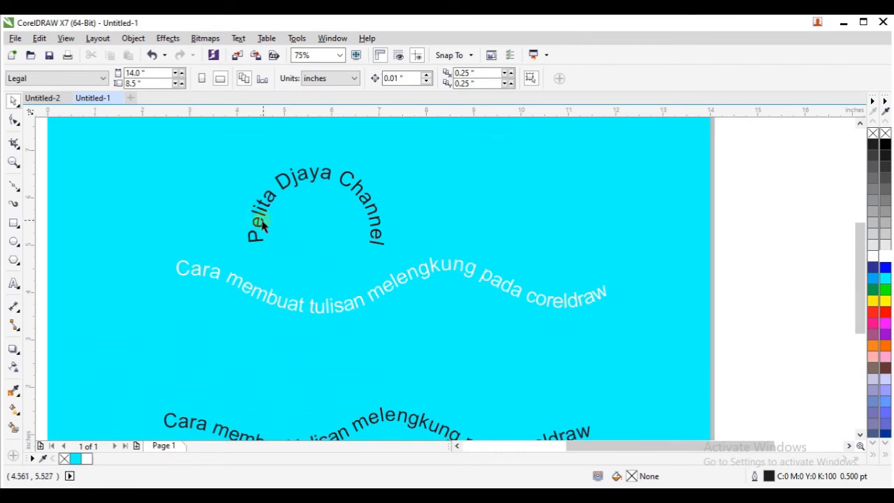
{"action": "left_click", "coordinate": [13, 283]}
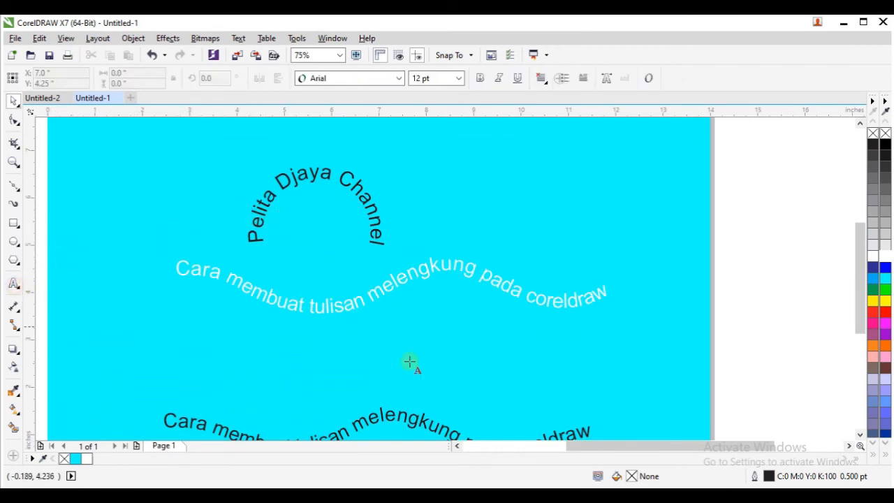
{"action": "left_click", "coordinate": [434, 353]}
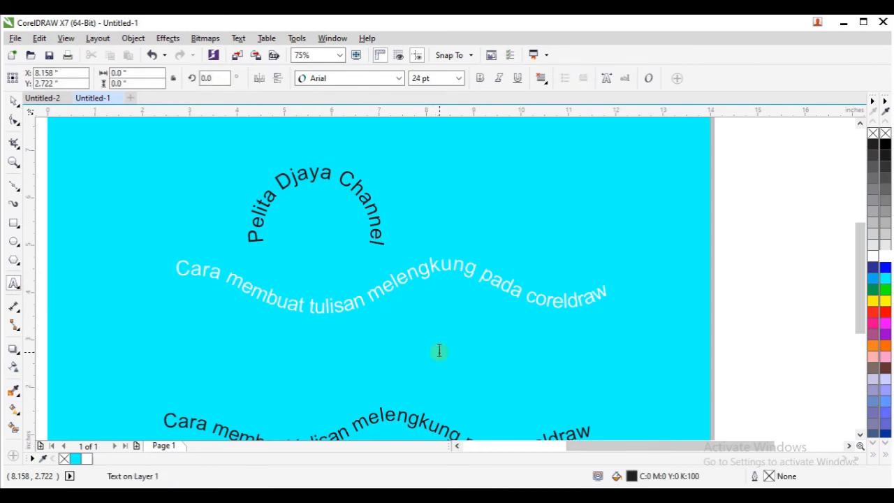
{"action": "type", "text": "Pelita Djaya Channel"}
{"action": "left_click", "coordinate": [14, 101]}
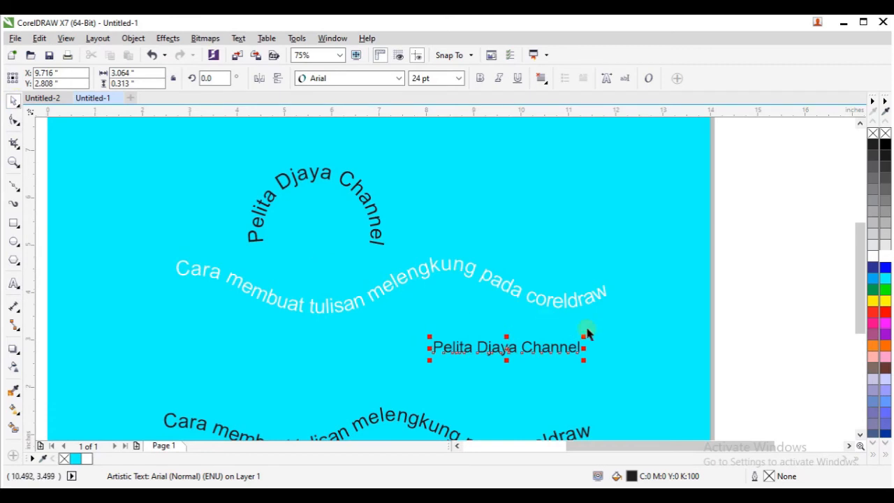
- Draw a circle about 1.8 inches in diameter near the page's right edge, beyond the end of the upper wavy text
{"action": "scroll", "coordinate": [634, 338], "scroll_direction": "down", "scroll_amount": 2}
{"action": "scroll", "coordinate": [636, 339], "scroll_direction": "up", "scroll_amount": 2}
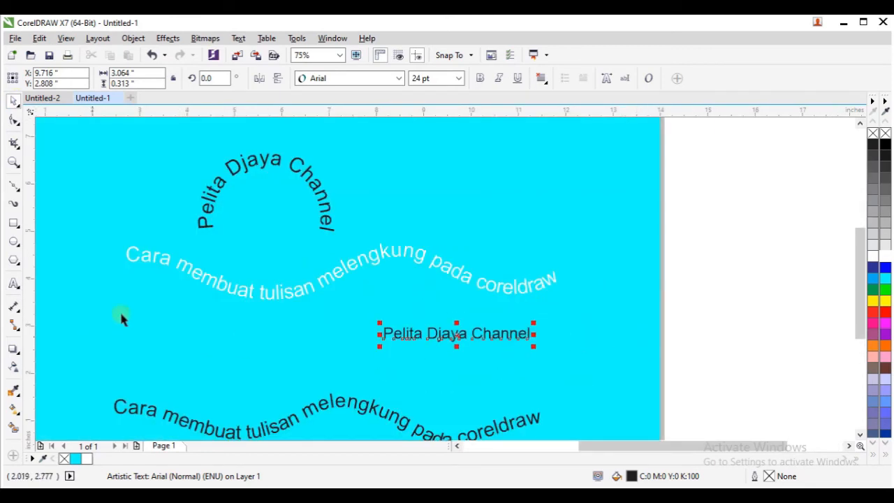
{"action": "left_click", "coordinate": [232, 353]}
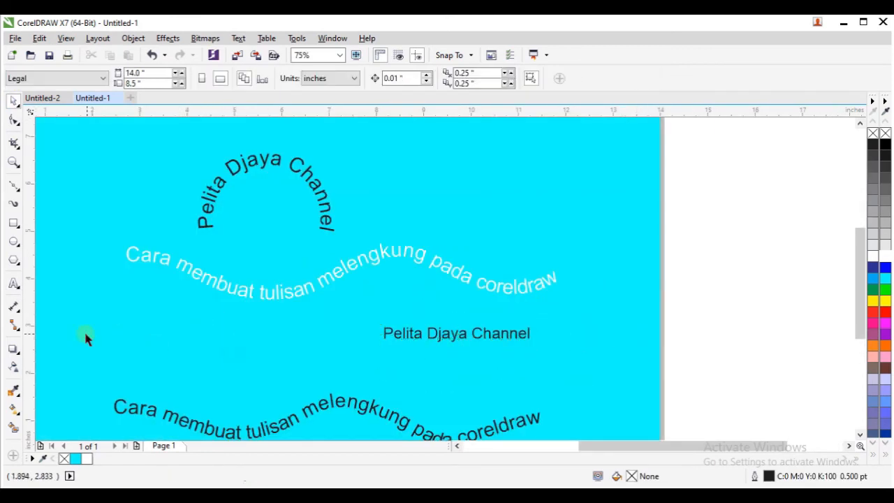
{"action": "left_click", "coordinate": [14, 241]}
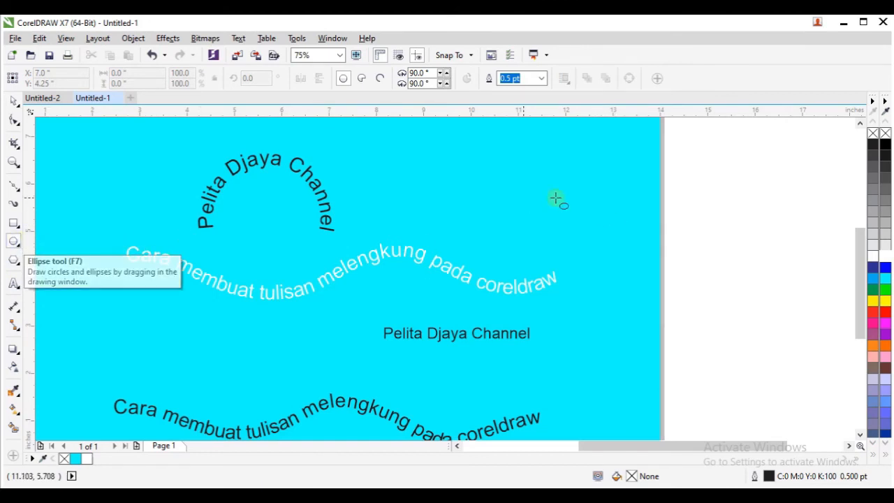
{"action": "left_click_drag", "start_coordinate": [571, 186], "coordinate": [653, 259]}
{"action": "left_click", "coordinate": [13, 101]}
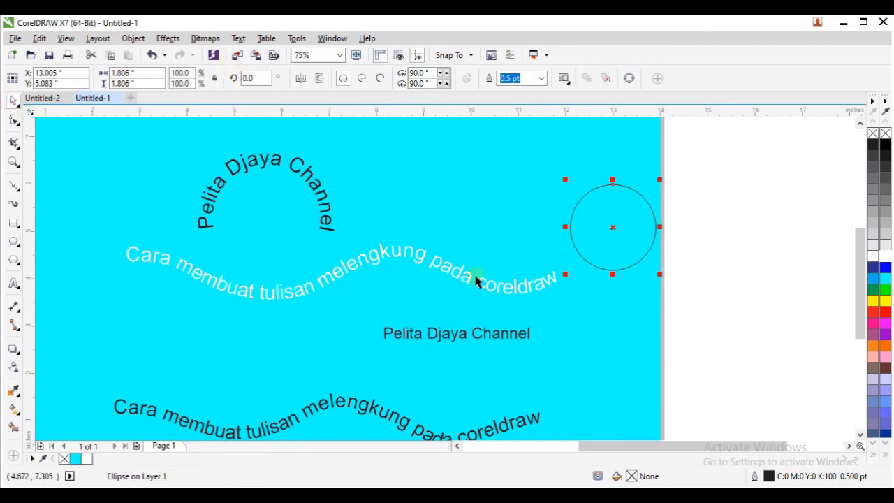
- Fit the straight "Pelita Djaya Channel" text to the new circle and slide it around to centre it over the top
{"action": "left_click", "coordinate": [450, 338]}
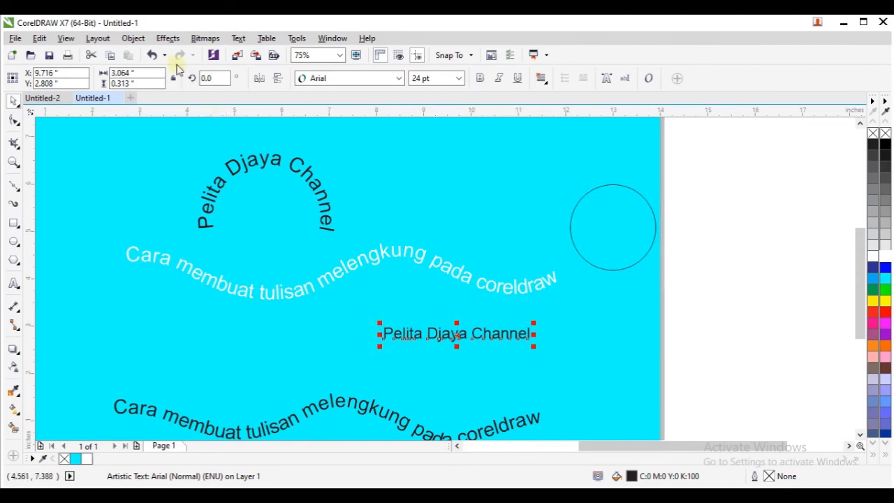
{"action": "left_click", "coordinate": [239, 40]}
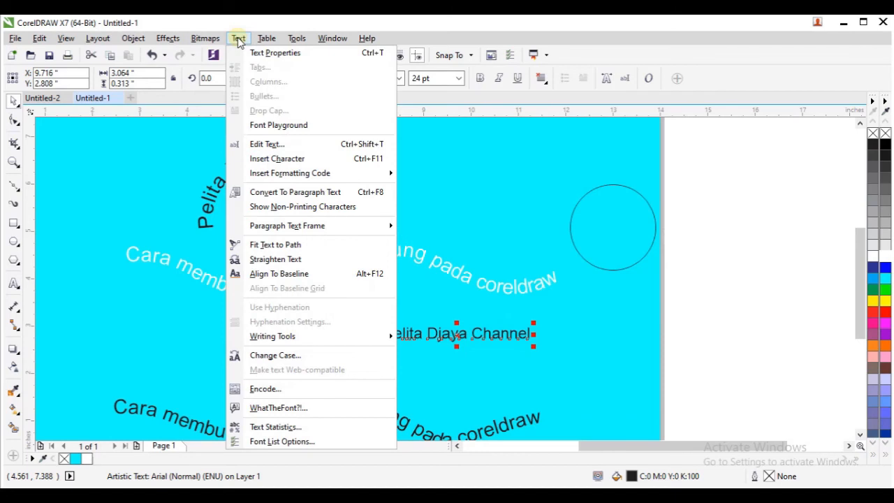
{"action": "left_click", "coordinate": [277, 245]}
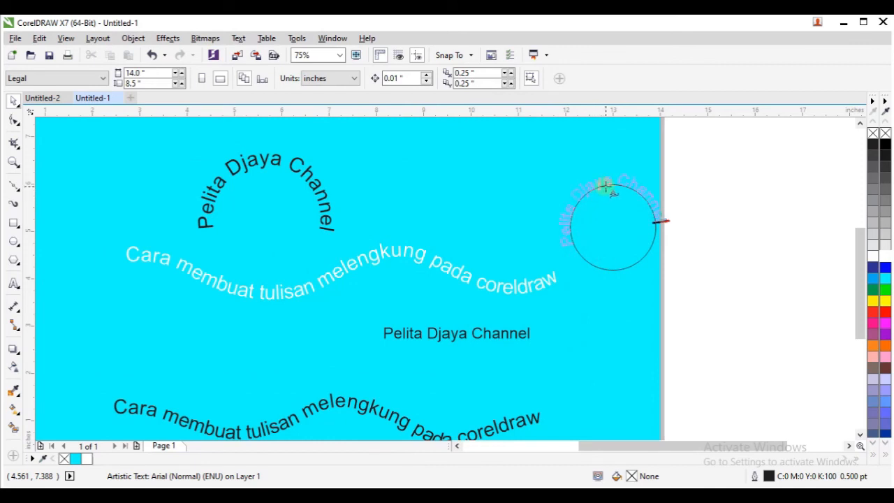
{"action": "left_click", "coordinate": [605, 186]}
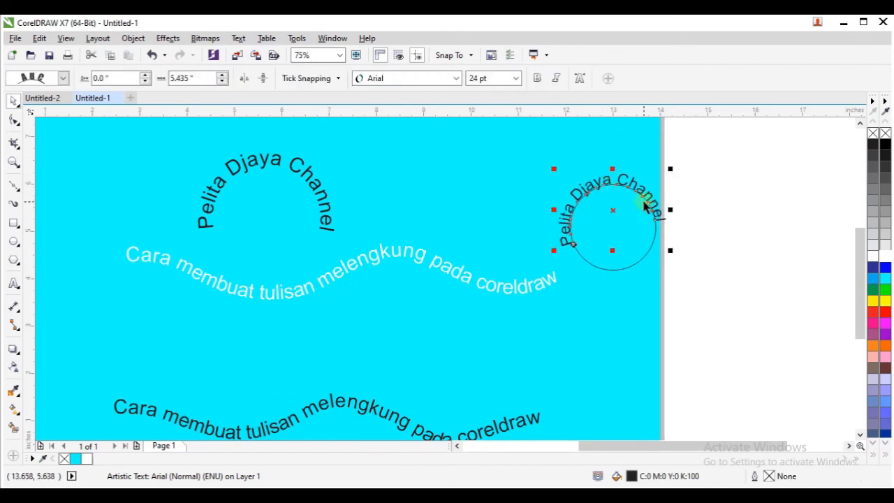
{"action": "mouse_move", "coordinate": [626, 180]}
{"action": "left_mouse_down"}
{"action": "mouse_move", "coordinate": [641, 188]}
{"action": "mouse_move", "coordinate": [617, 179]}
{"action": "left_mouse_up"}
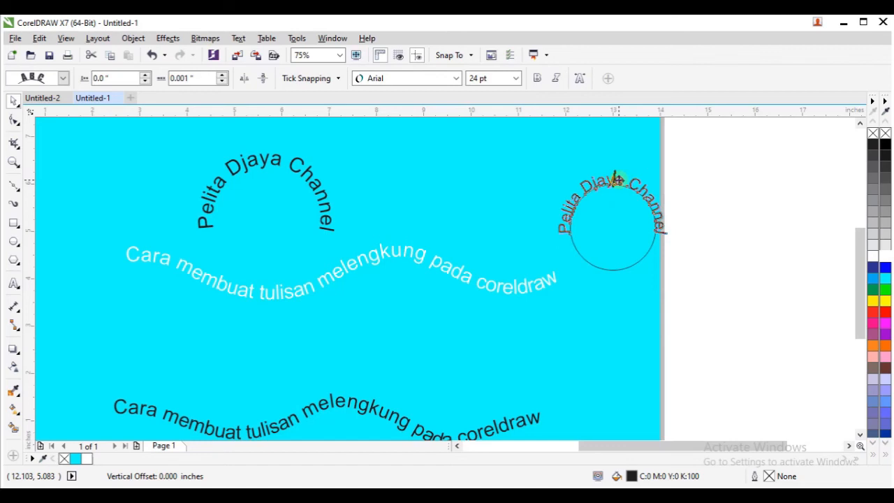
{"action": "left_click_drag", "start_coordinate": [617, 180], "coordinate": [618, 180]}
- Select only the circle inside the newly arched text and delete it, keeping the text
{"action": "left_click", "coordinate": [632, 262]}
{"action": "left_click", "coordinate": [629, 264]}
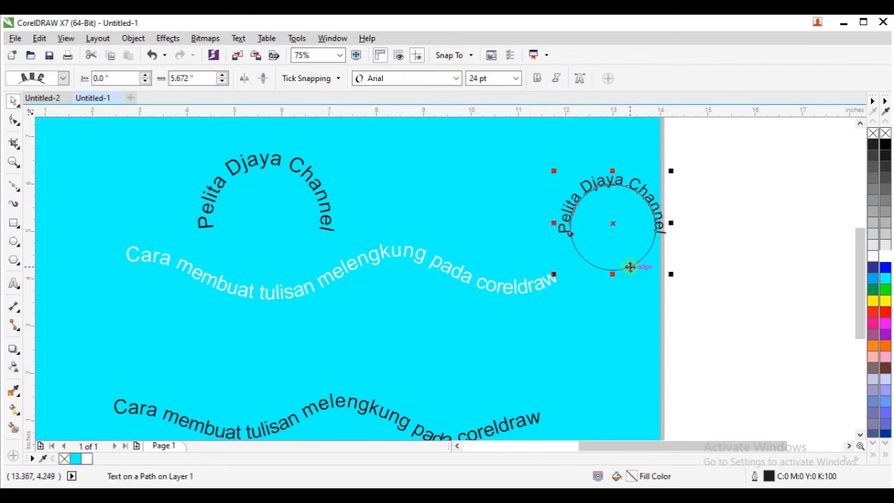
{"action": "left_click", "coordinate": [630, 266]}
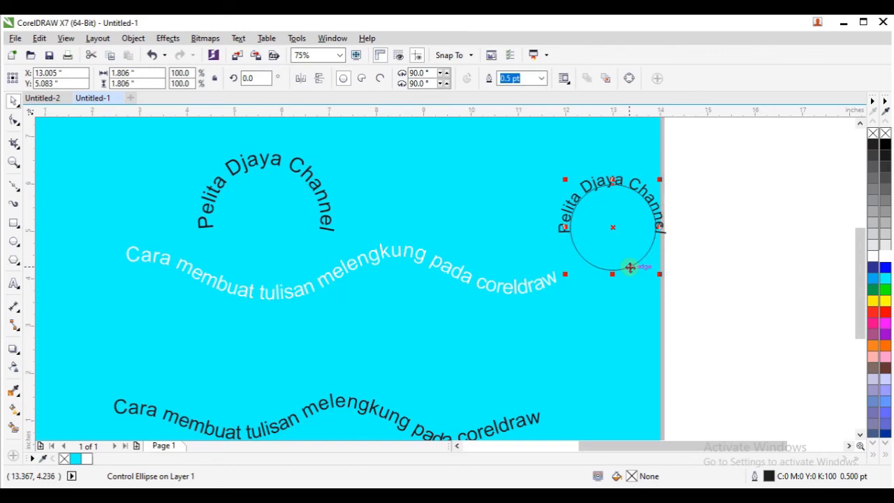
{"action": "key", "text": "Delete"}
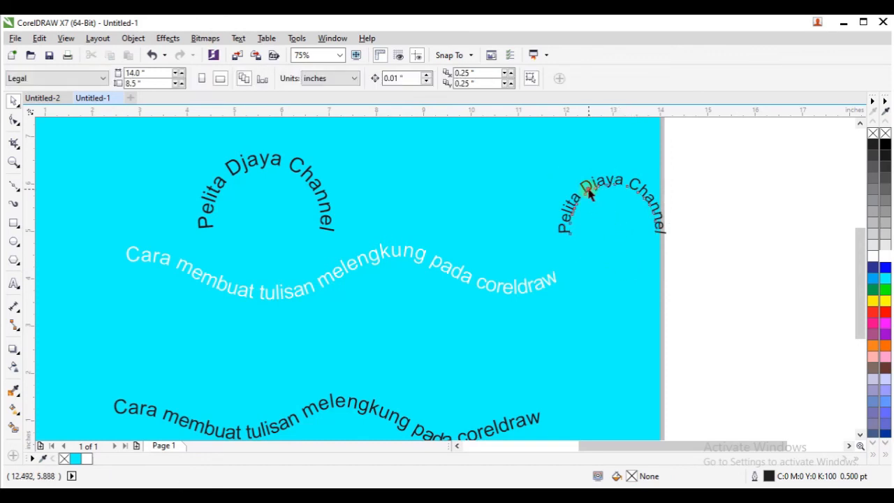
- Move the smaller arched "Pelita Djaya Channel" text to just above the middle of the lower wavy text
{"action": "left_click", "coordinate": [598, 183]}
{"action": "mouse_move", "coordinate": [599, 183]}
{"action": "left_mouse_down"}
{"action": "mouse_move", "coordinate": [522, 265]}
{"action": "mouse_move", "coordinate": [350, 328]}
{"action": "mouse_move", "coordinate": [302, 333]}
{"action": "left_mouse_up"}
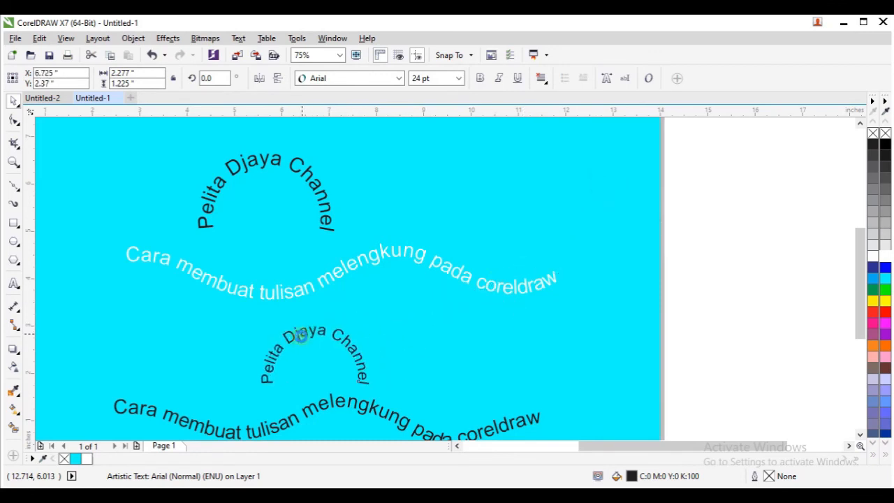
{"action": "left_click", "coordinate": [461, 209]}
- Fill the larger arched "Pelita Djaya Channel" text above the upper wavy text with white
{"action": "left_click", "coordinate": [324, 200]}
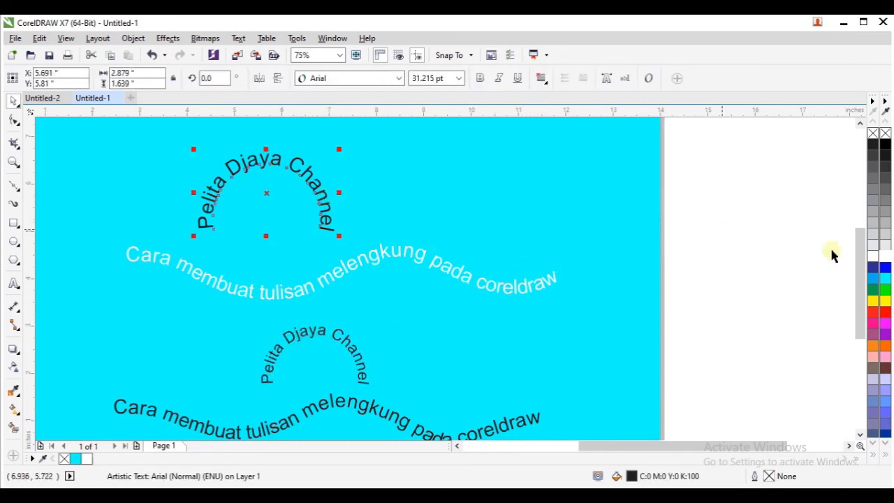
{"action": "left_click", "coordinate": [886, 250]}
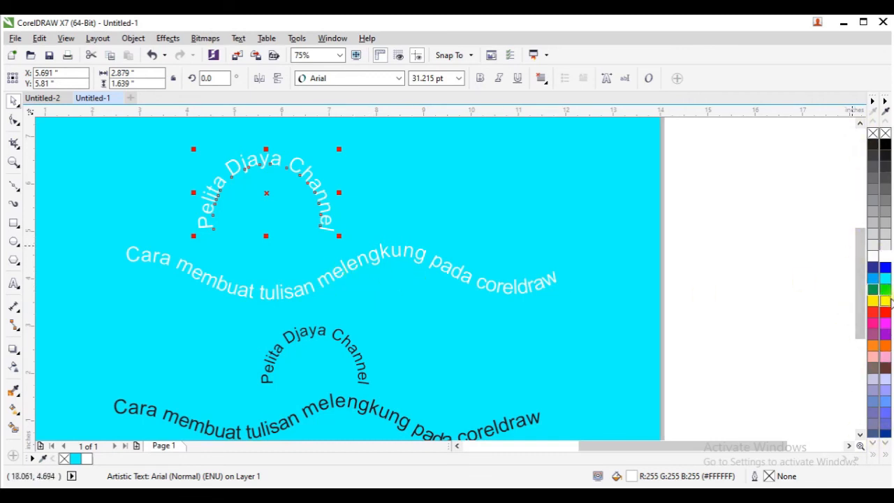
{"action": "left_click", "coordinate": [378, 312]}
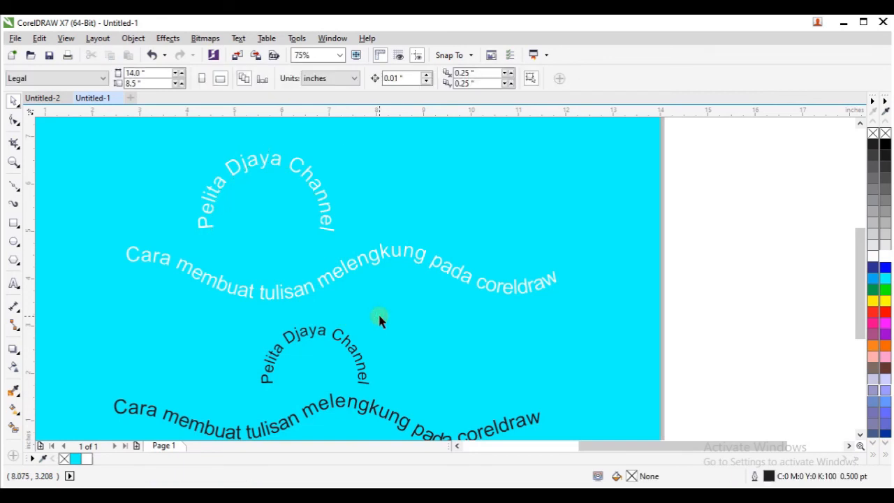
{"action": "scroll", "coordinate": [378, 316], "scroll_direction": "down", "scroll_amount": 2}
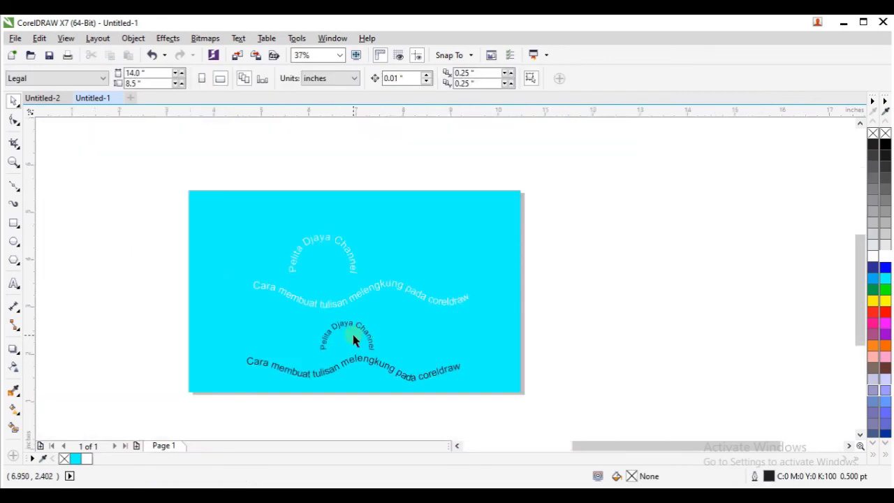
{"action": "scroll", "coordinate": [351, 339], "scroll_direction": "up", "scroll_amount": 2}
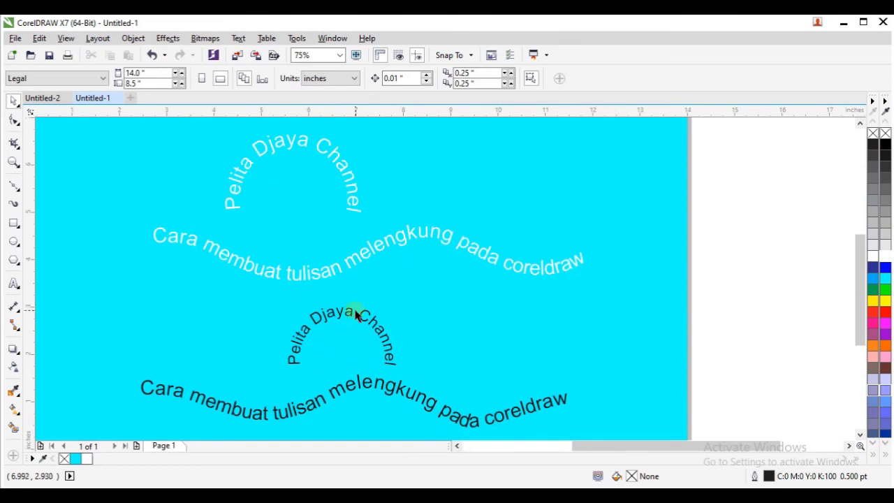